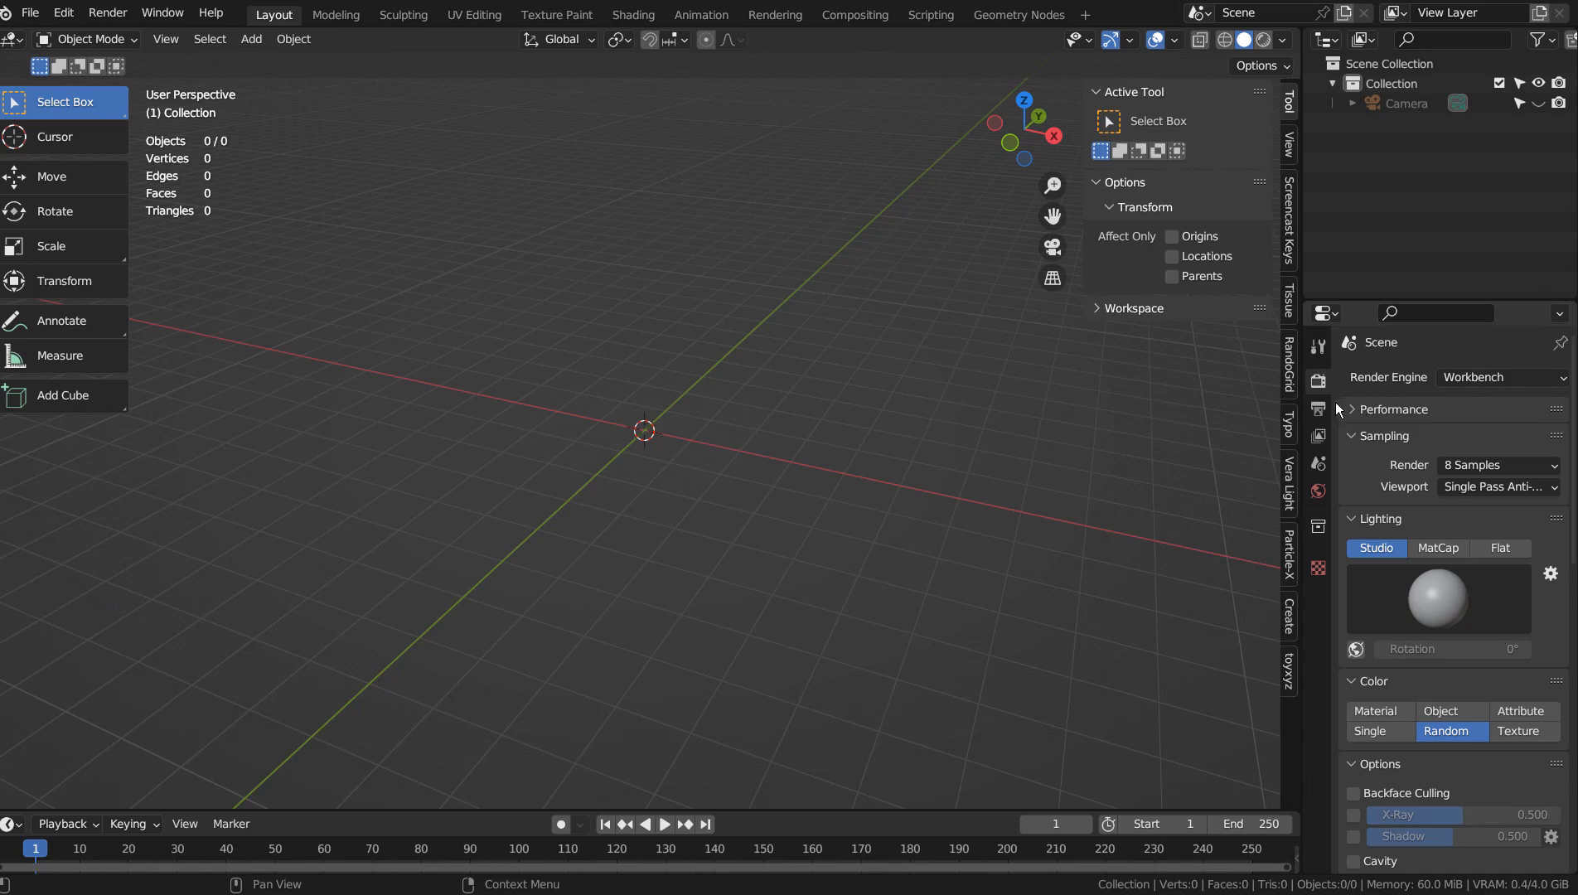
Step: Show the output resolution settings and add a mesh plane at the scene's origin
left_click(1318, 408)
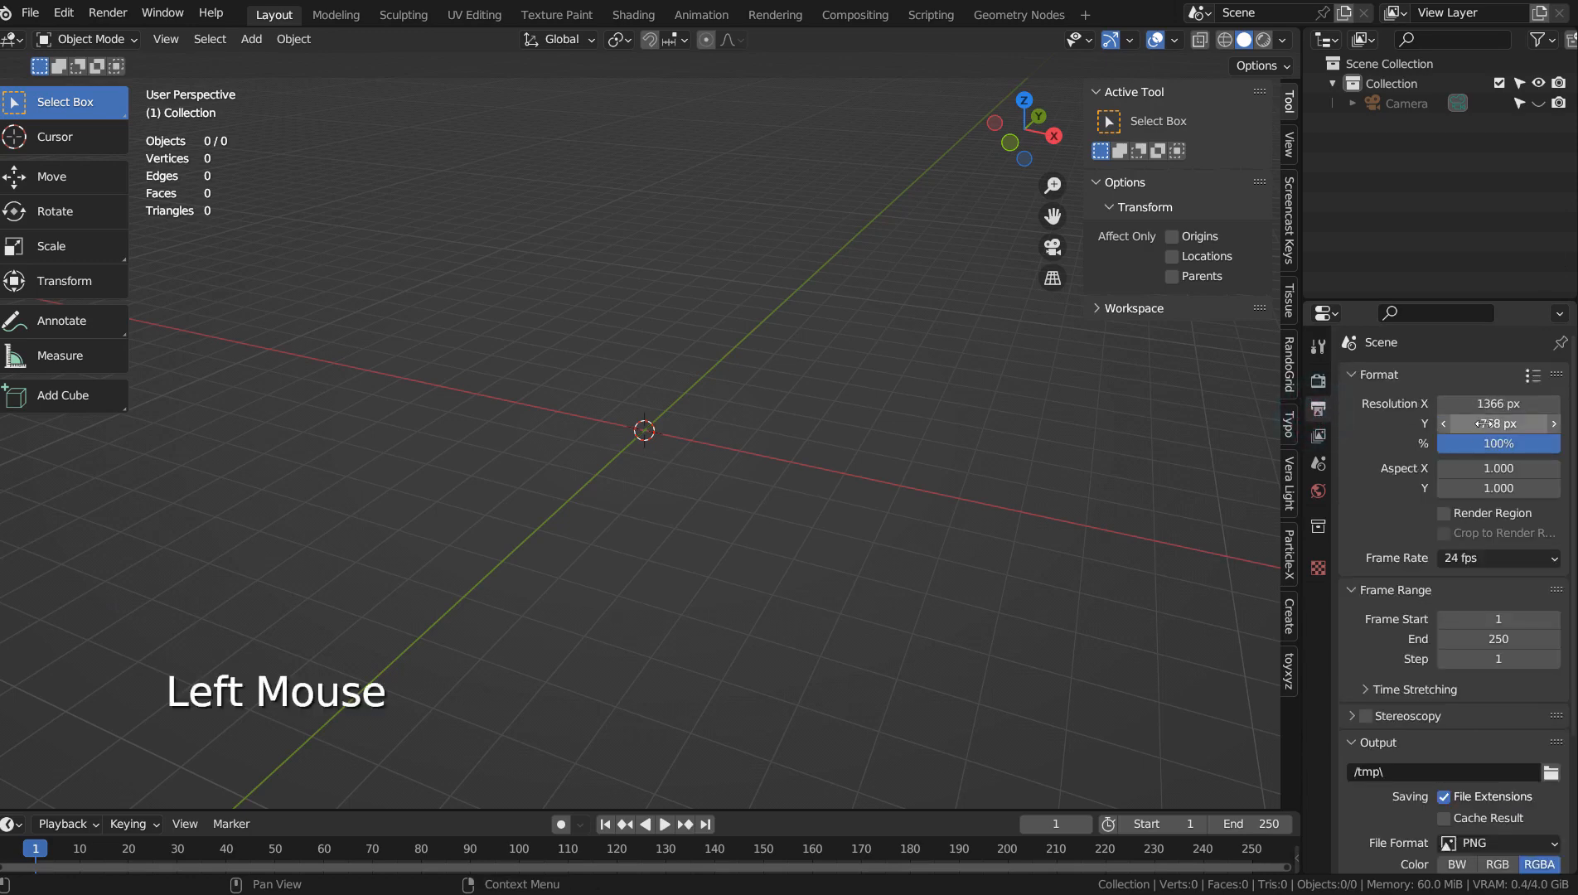
left_click(719, 384)
key("shift+a")
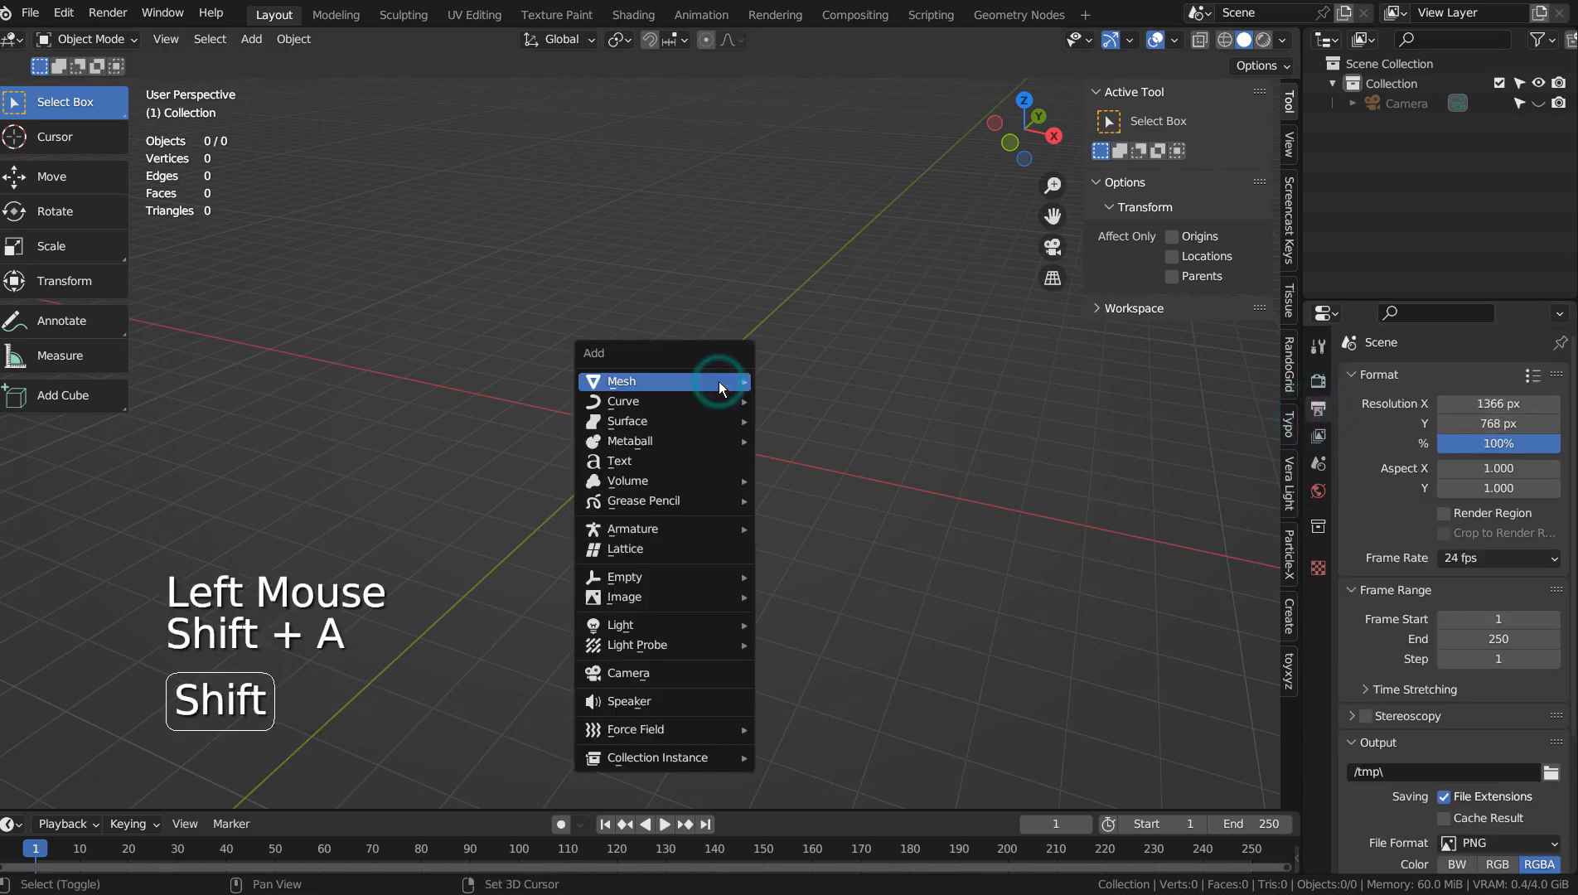
mouse_move(722, 380)
left_click(800, 379)
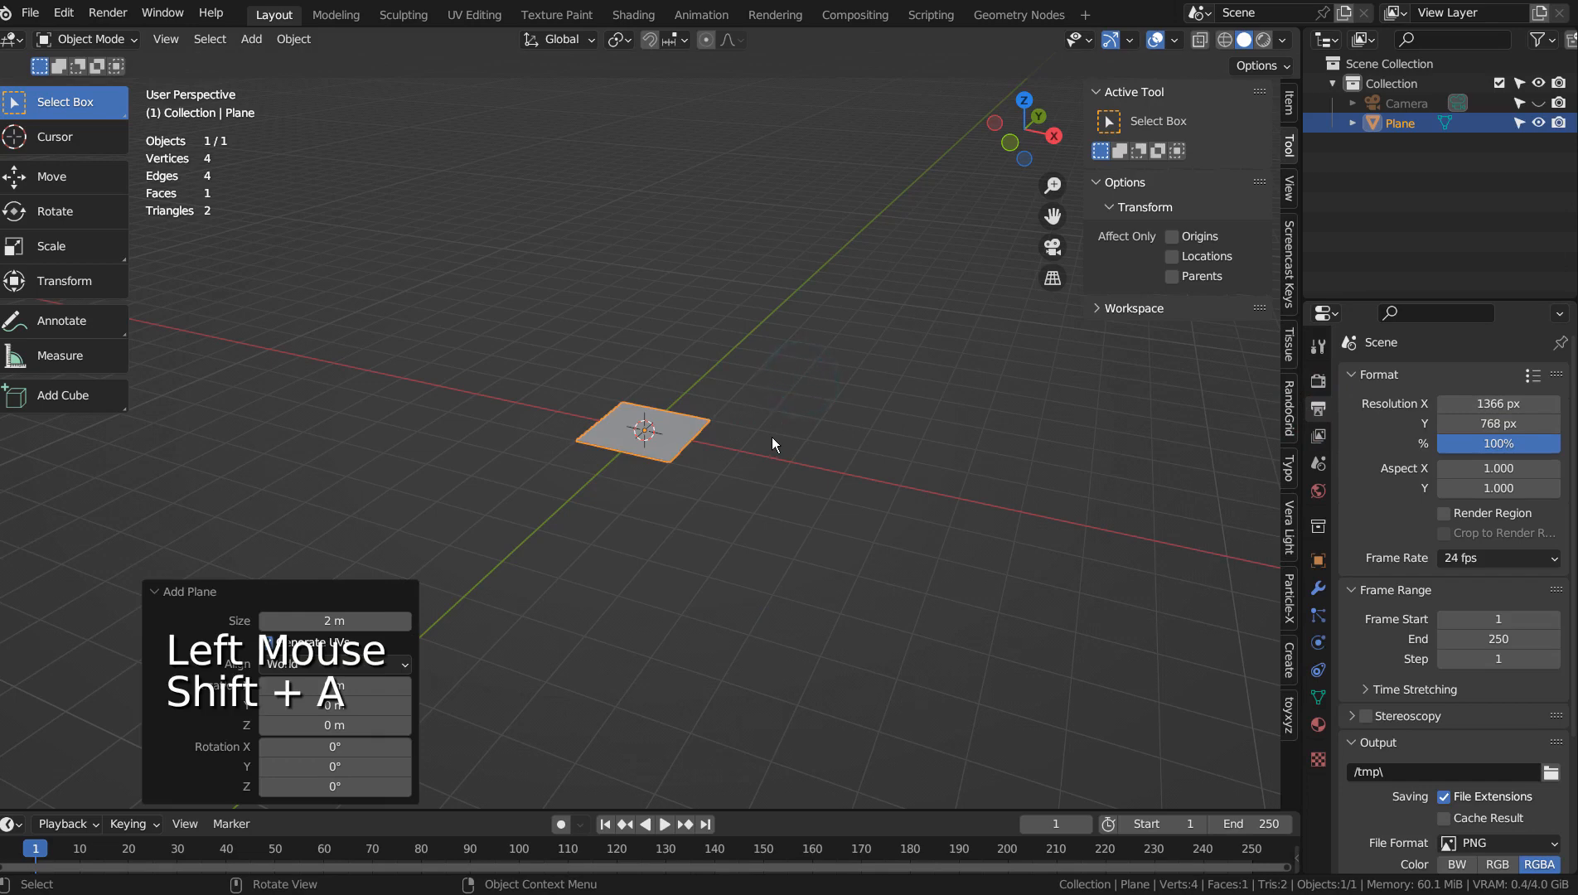
Step: Rotate the plane by about -4° in the right orthographic view
key("KP_0")
key("KP_0")
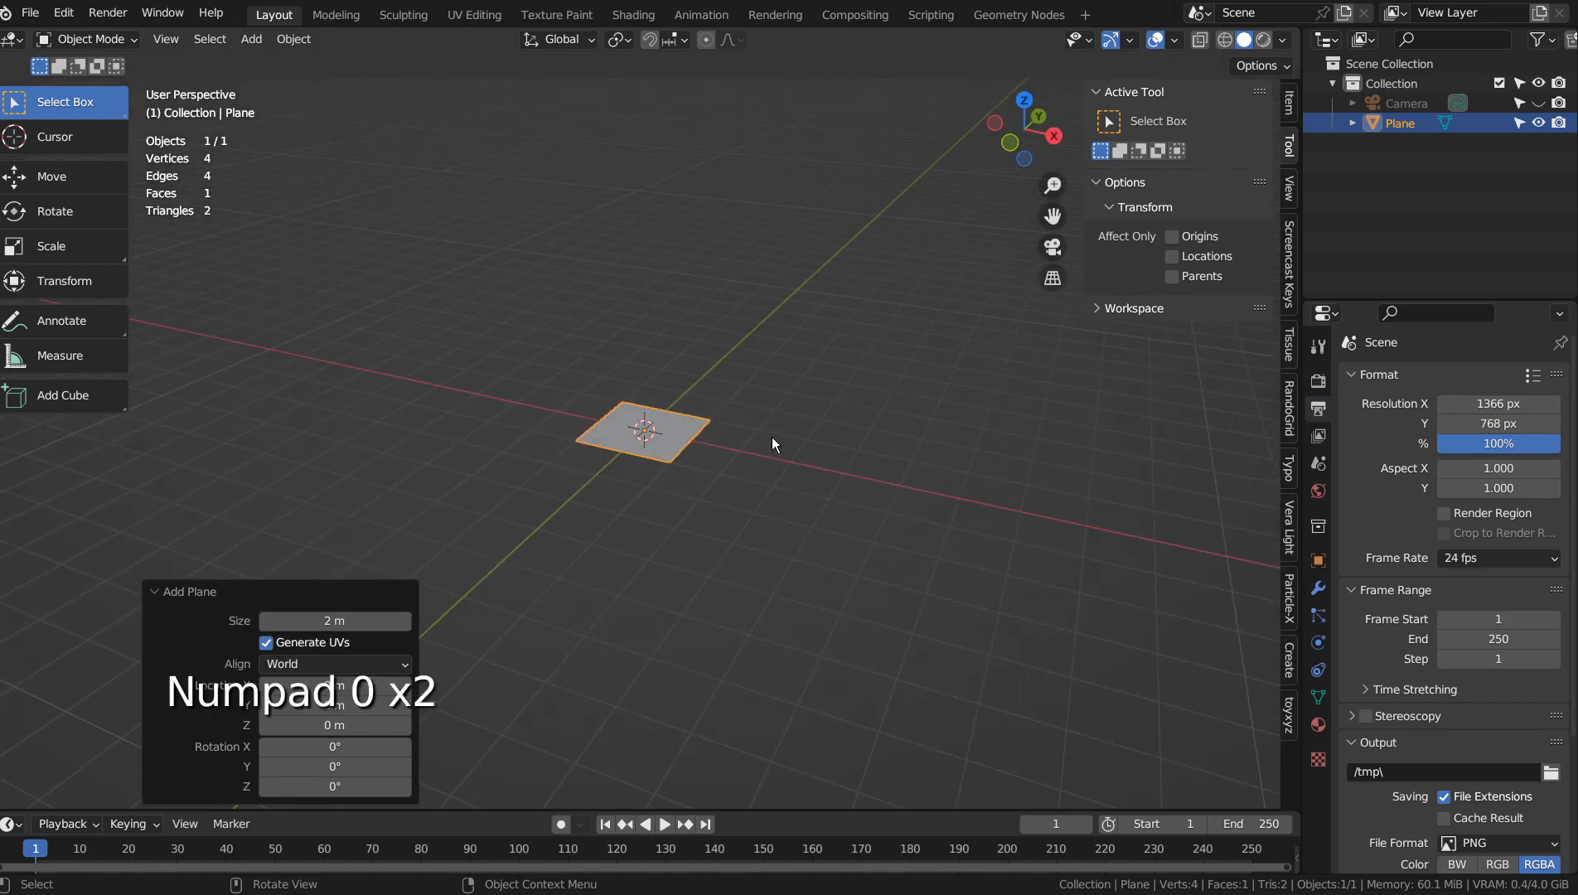
key("KP_3")
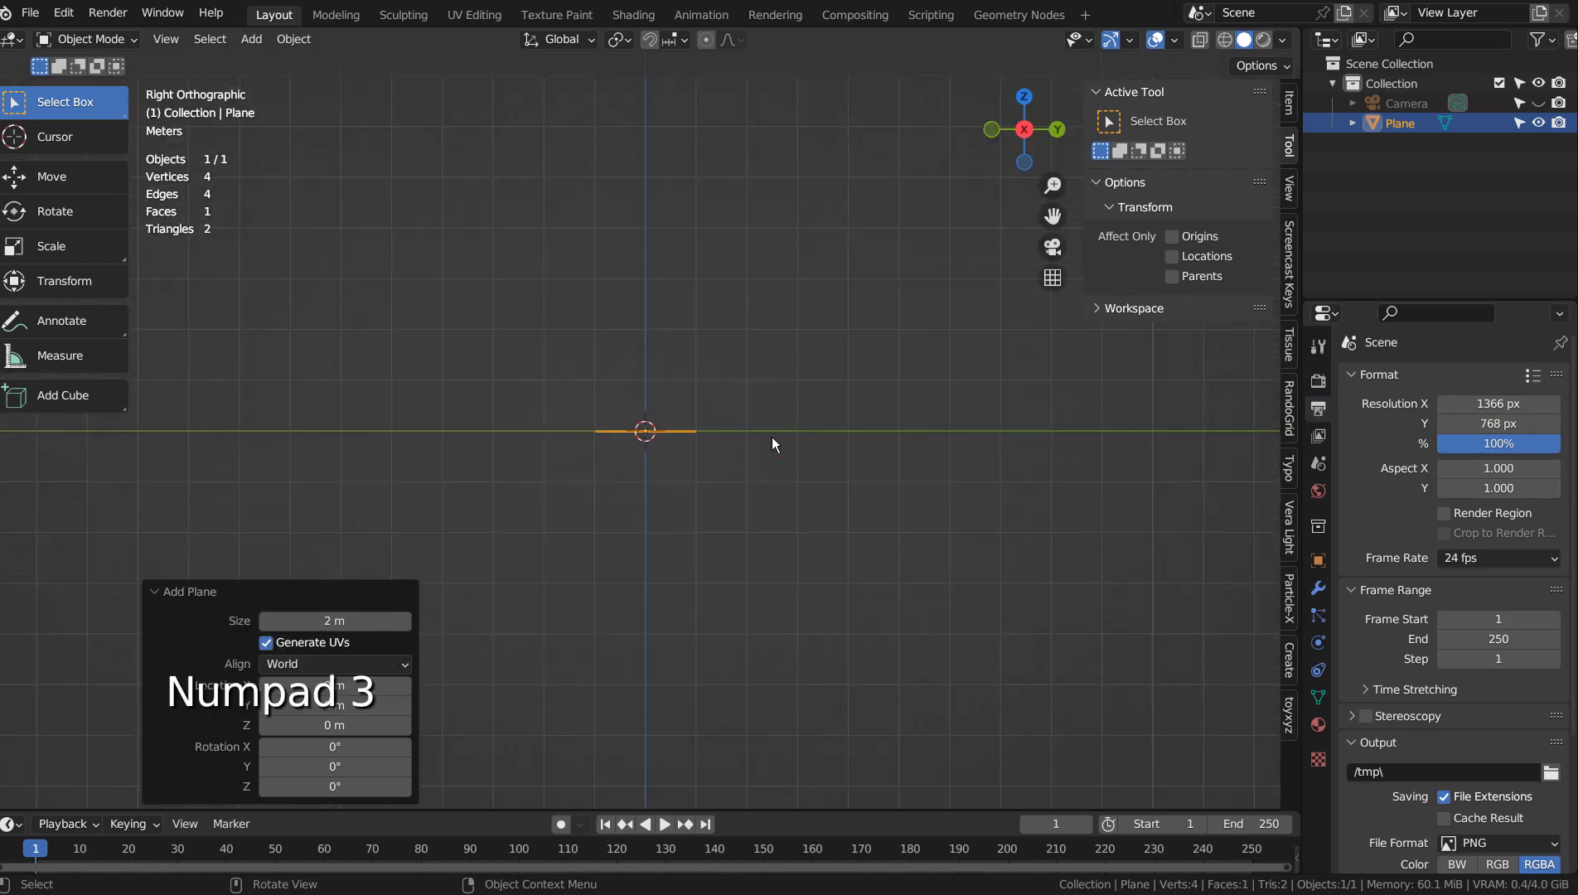
key("r")
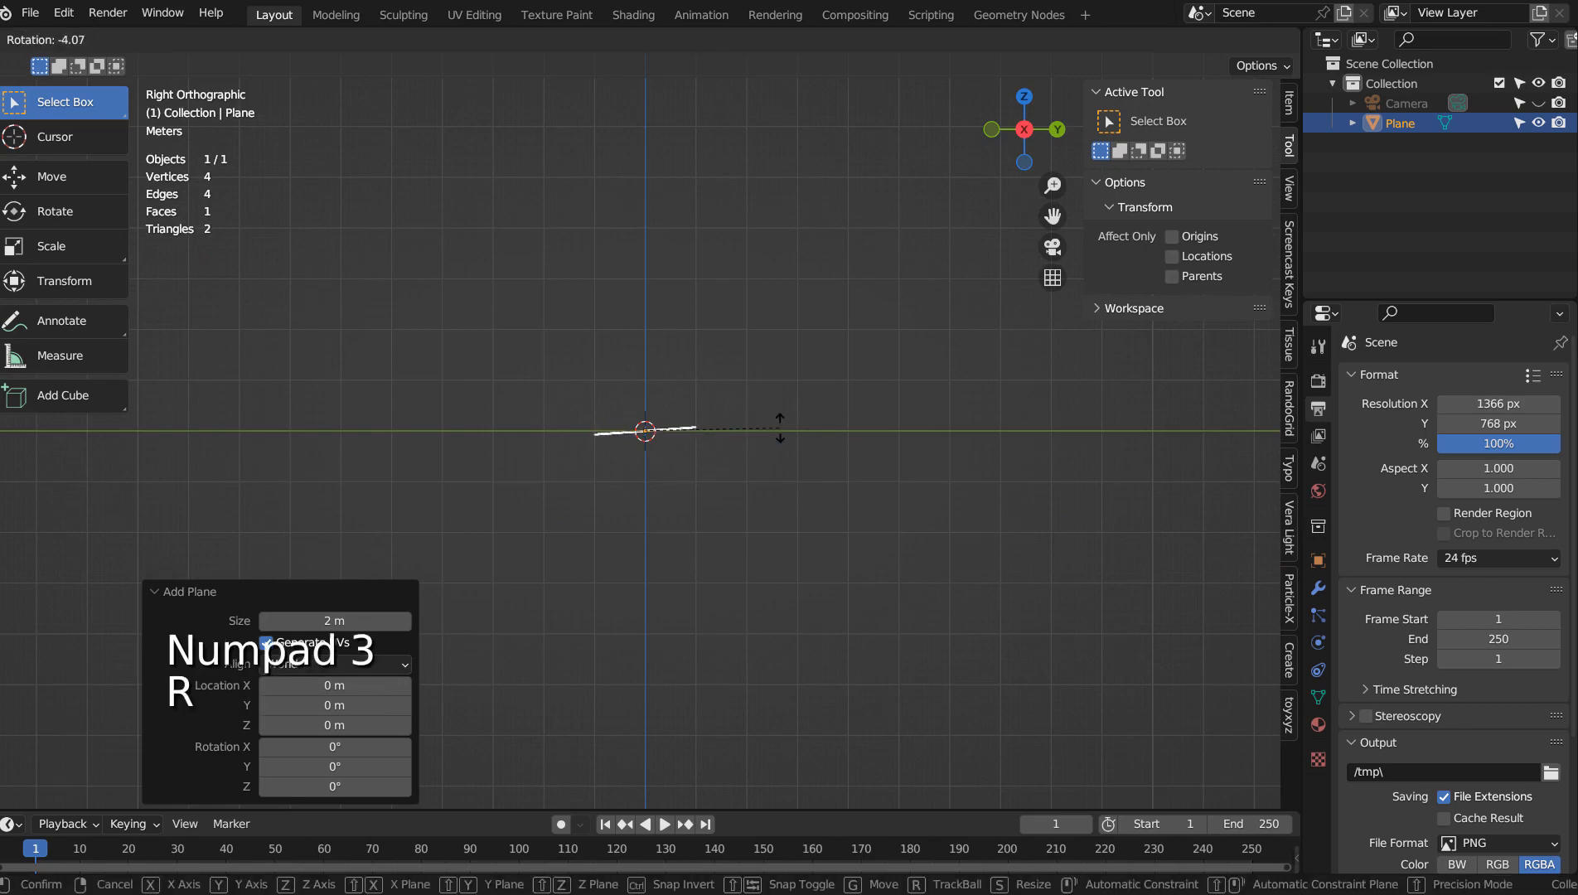
left_click(779, 431)
Step: In the camera view, scale the plane about 3.55 times and move it about 0.8 m along X and -1.8 m along Z
key("KP_0")
key("s")
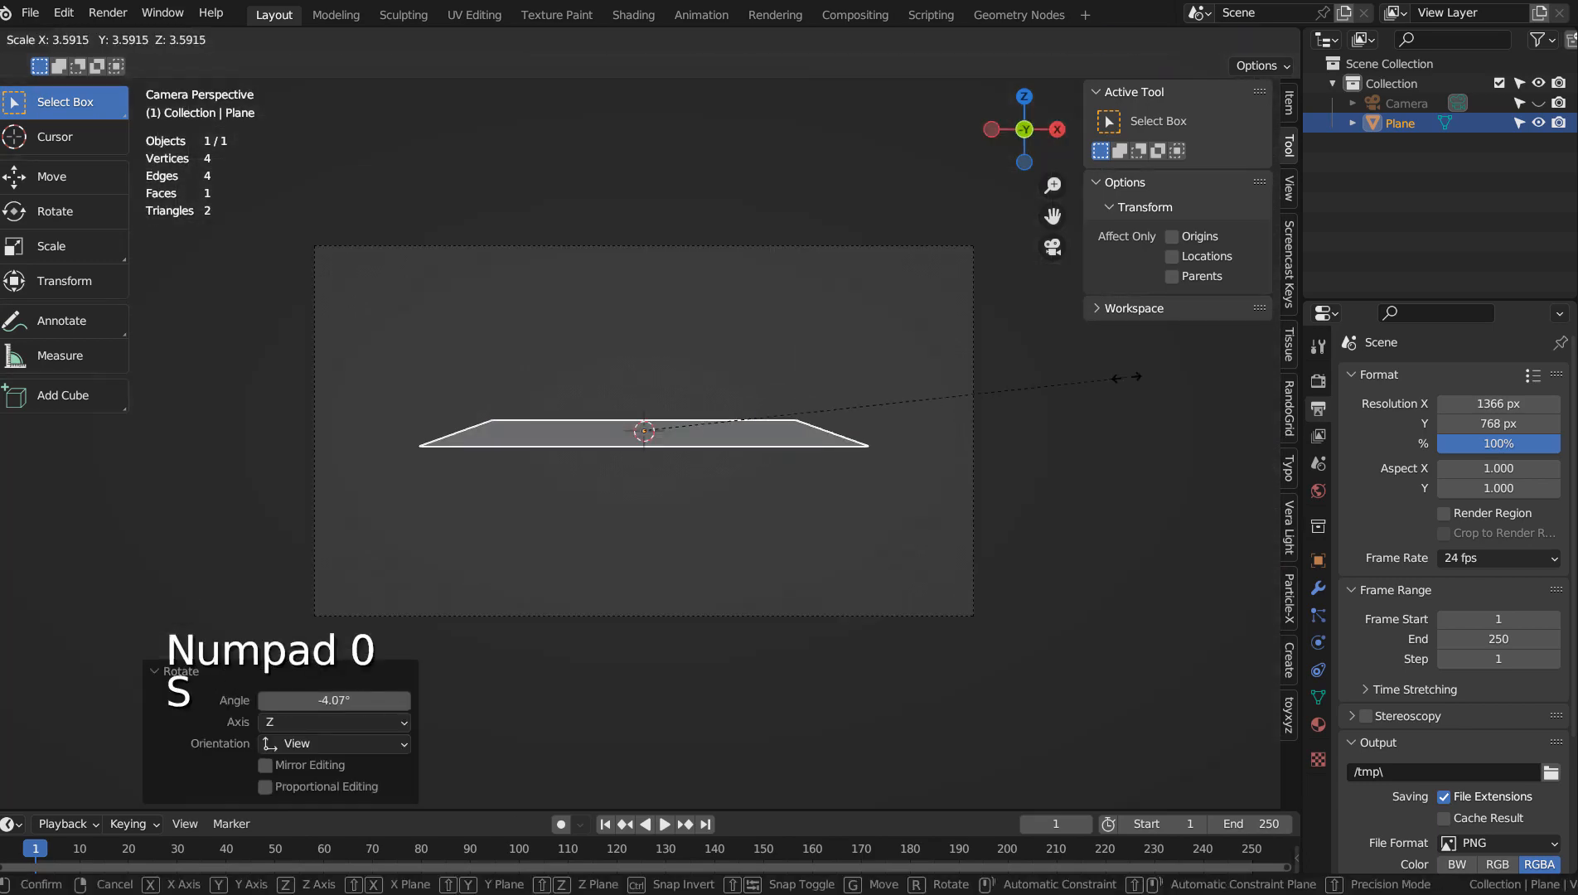
left_click(1120, 376)
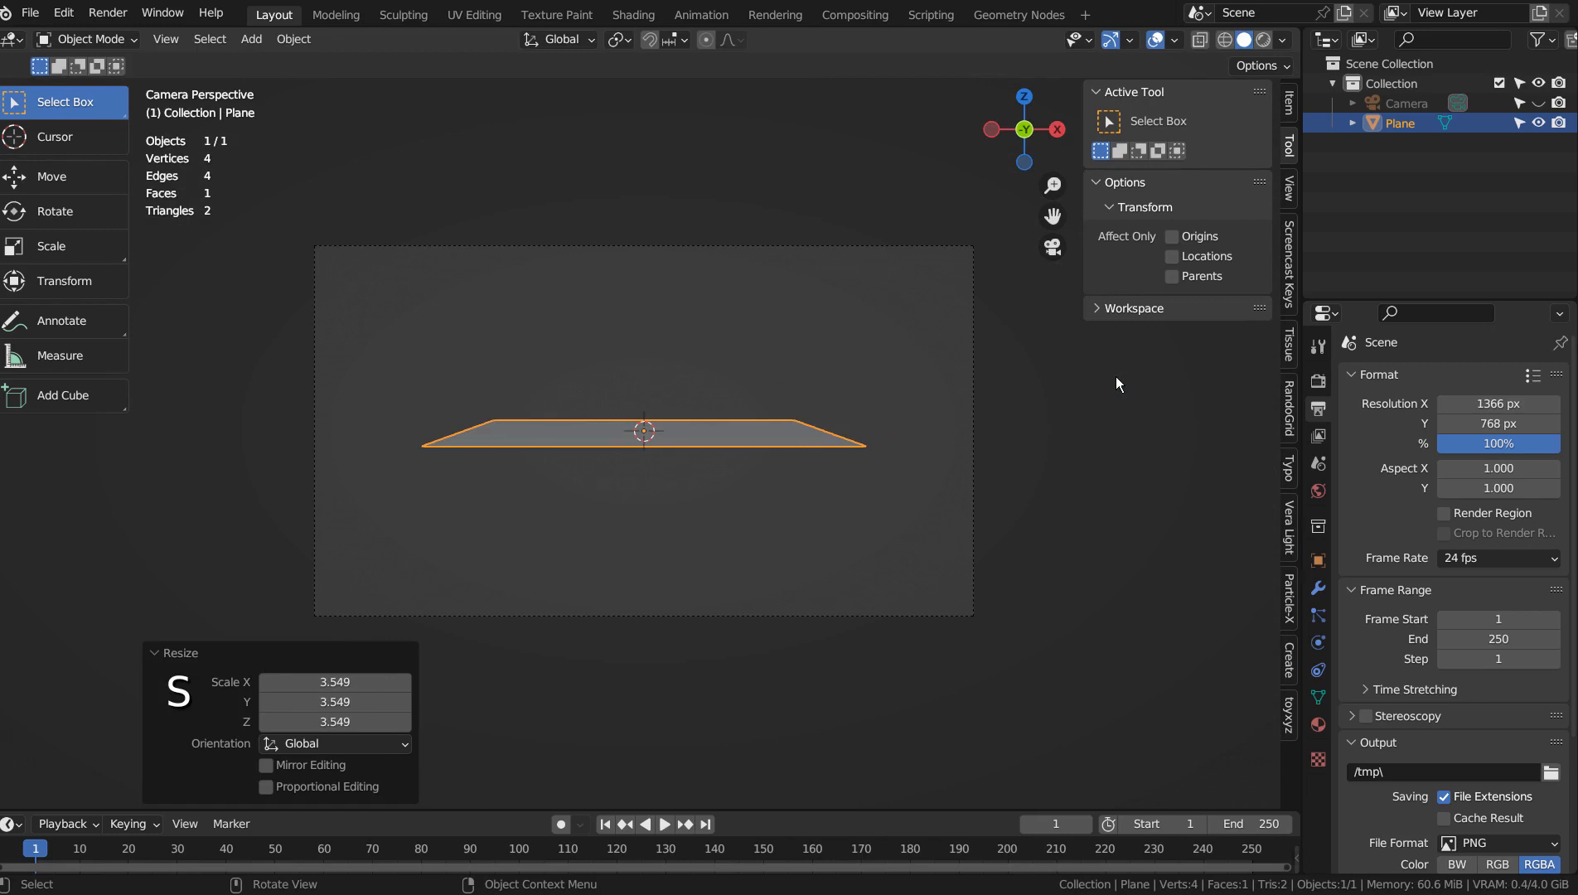
key("g")
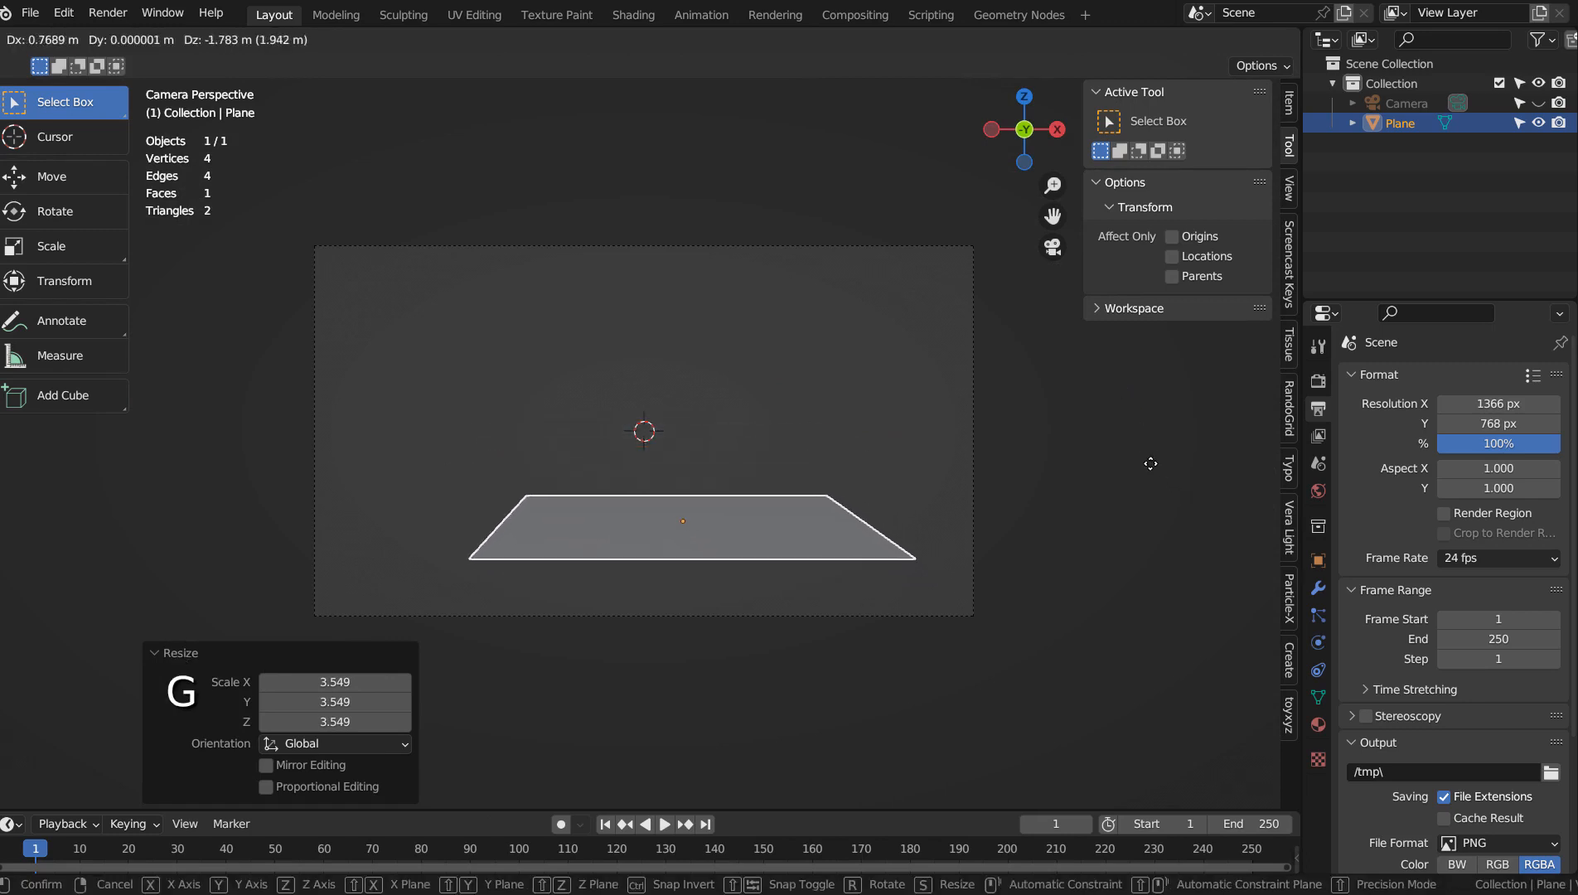
left_click(1156, 469)
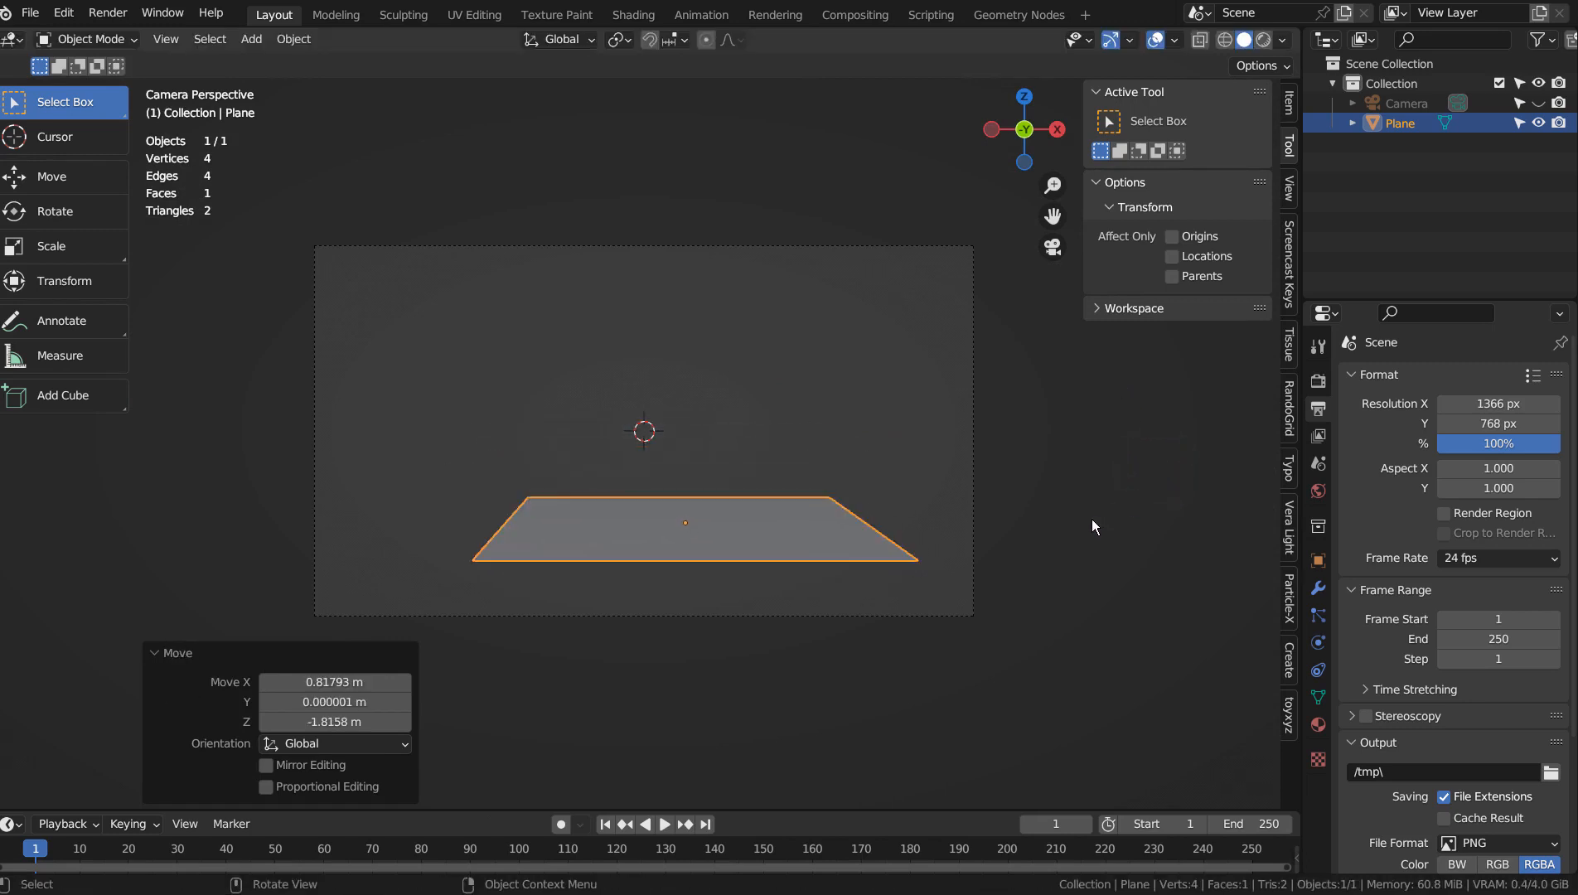
Step: Stretch the plane about 2.19 times along Y and move it about -0.77 m along X and 0.25 m along Z
key("s")
key("y")
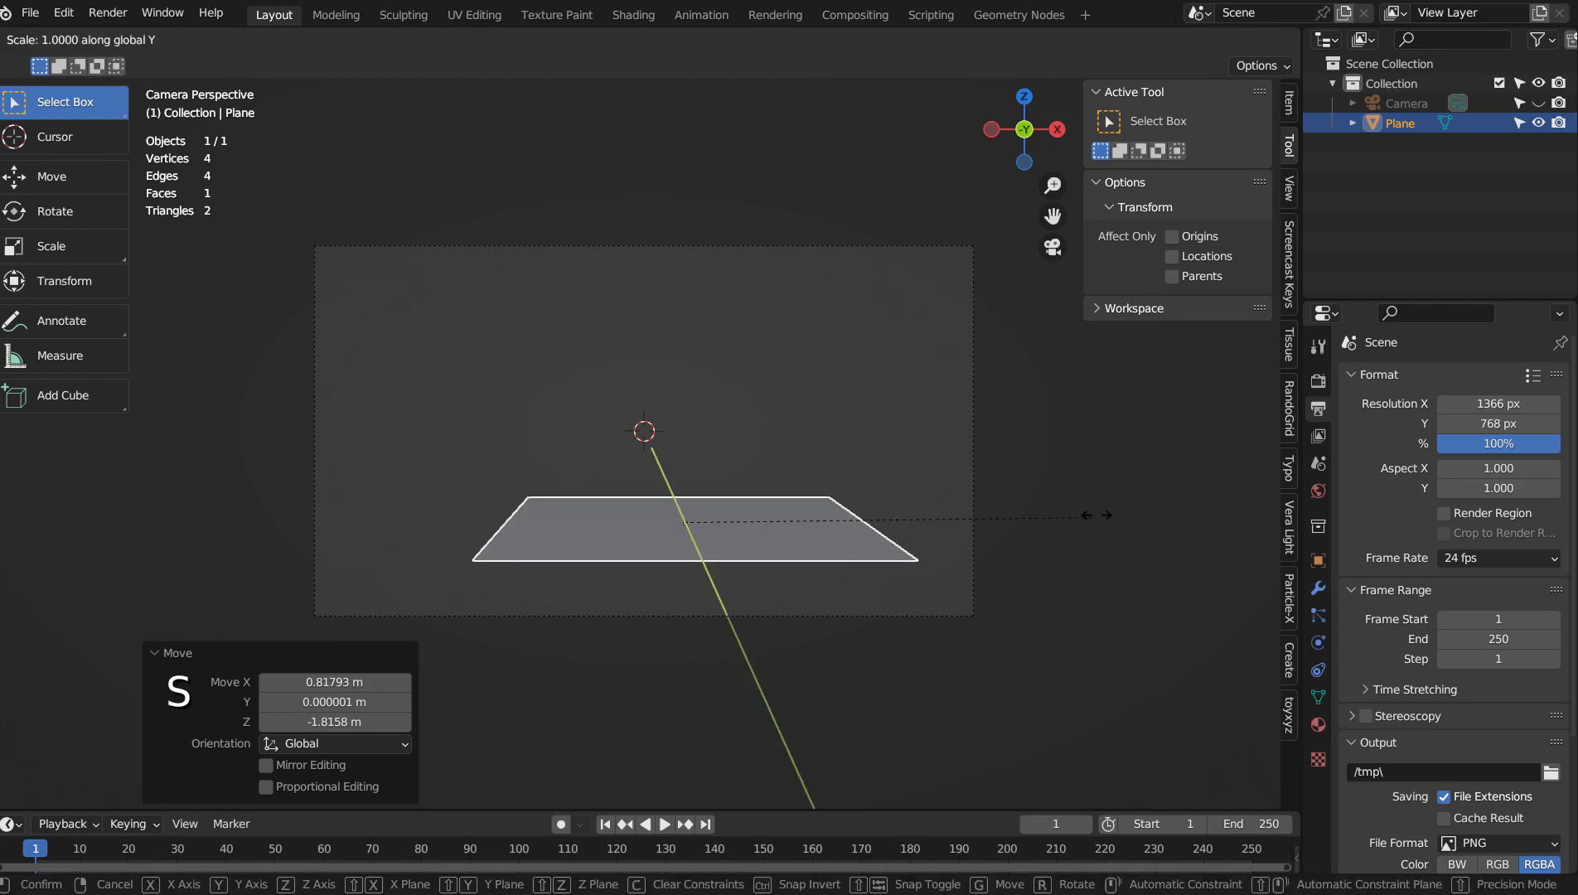
left_click(256, 405)
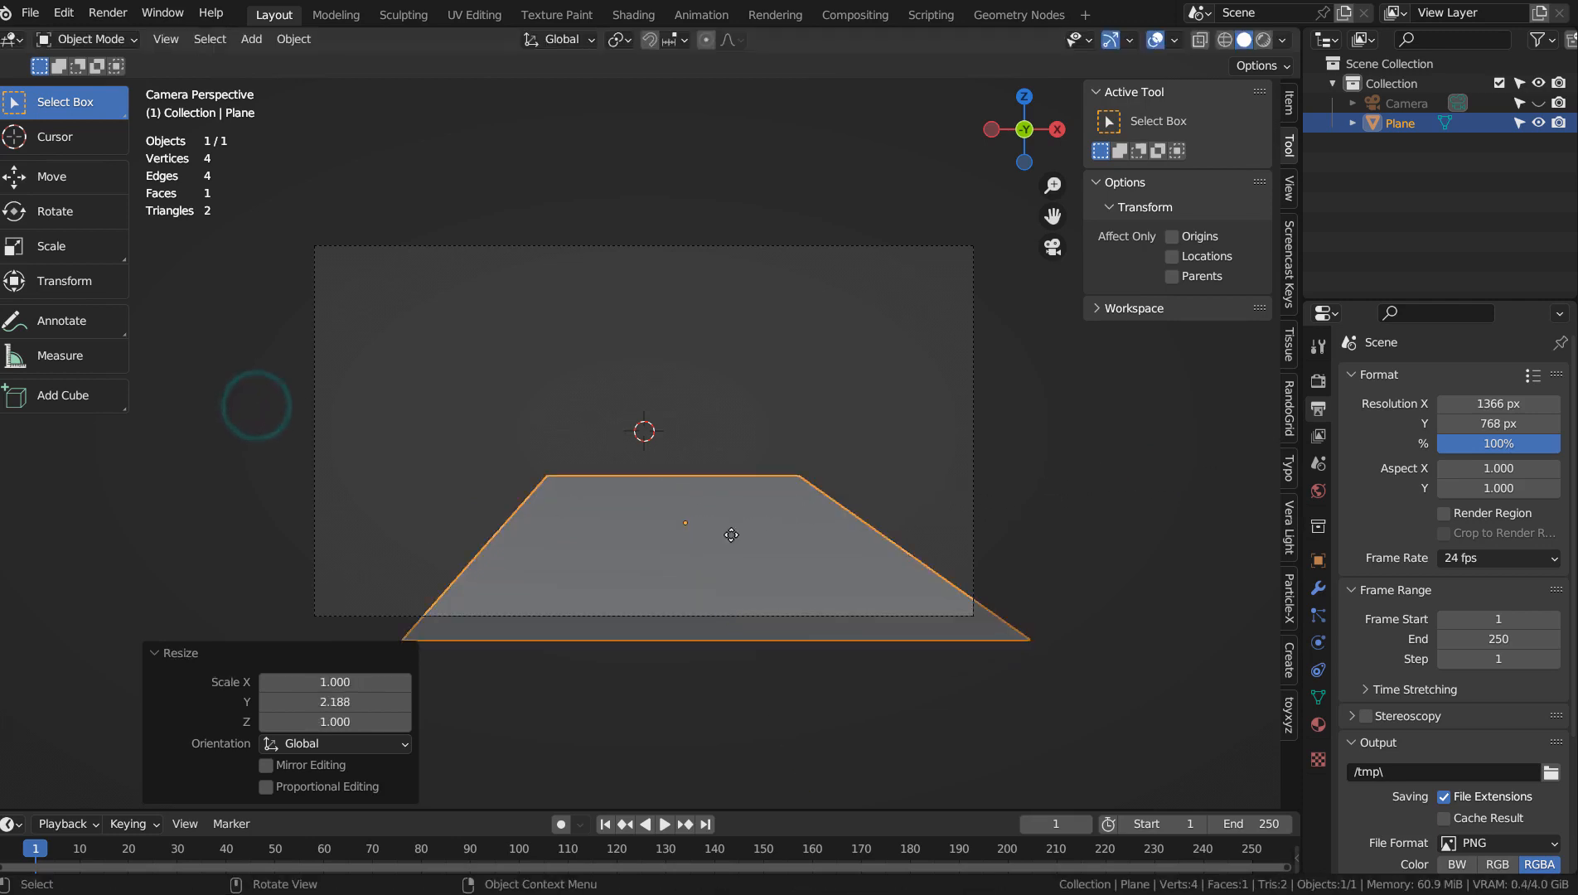
key("g")
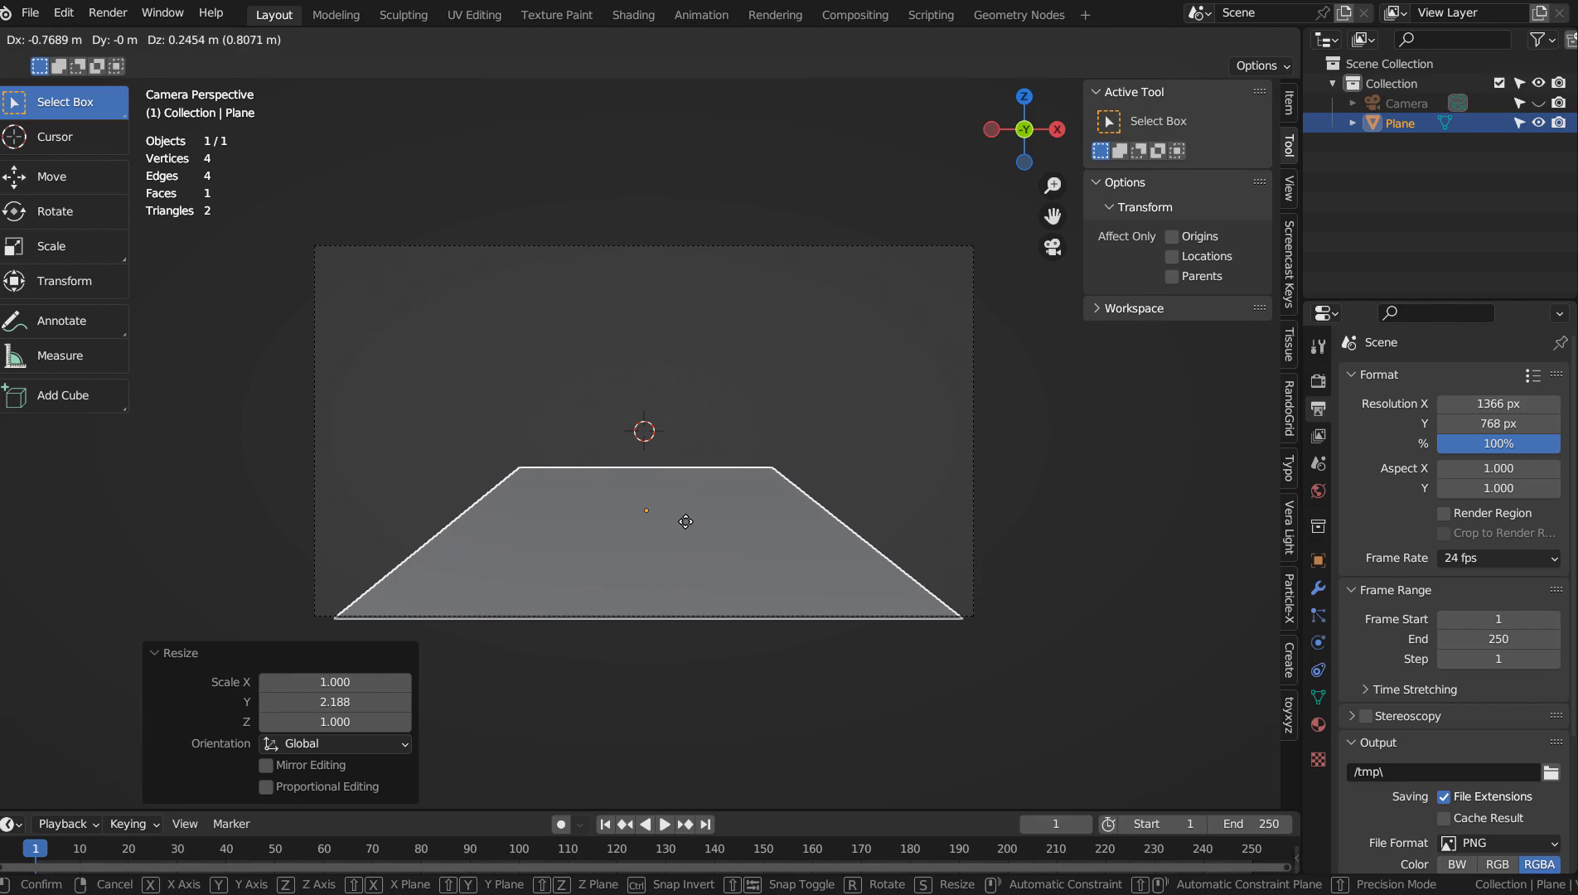
left_click(685, 521)
Step: Deselect the plane and render the scene through the camera
left_click(909, 493)
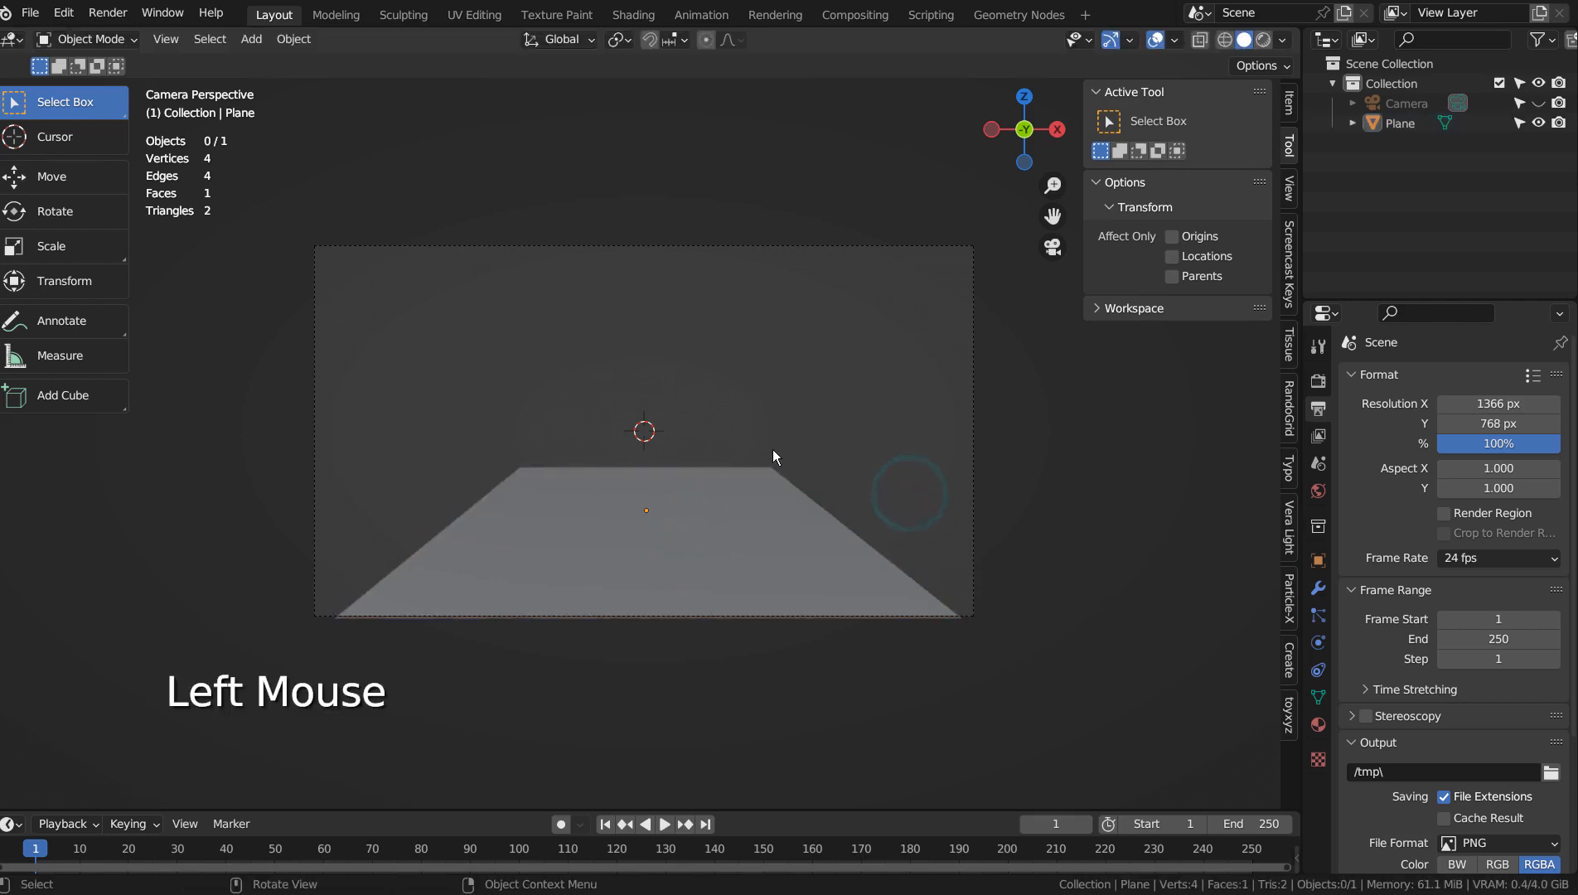
key("F12")
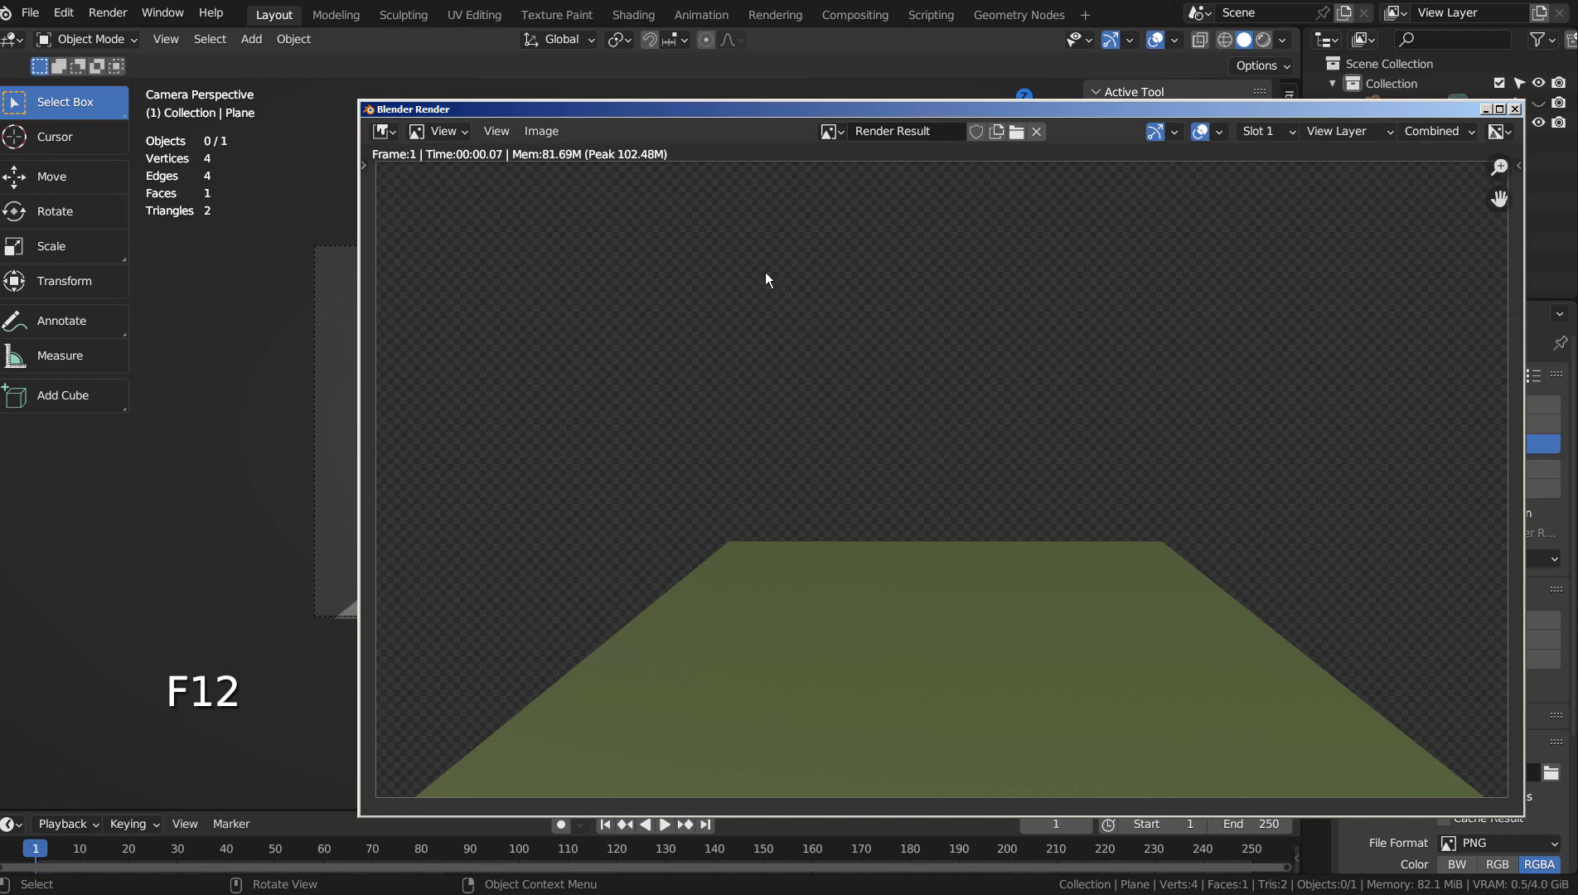
Step: Switch to the Stable Diffusion web UI and set the txt2img width to 1366
left_click(500, 437)
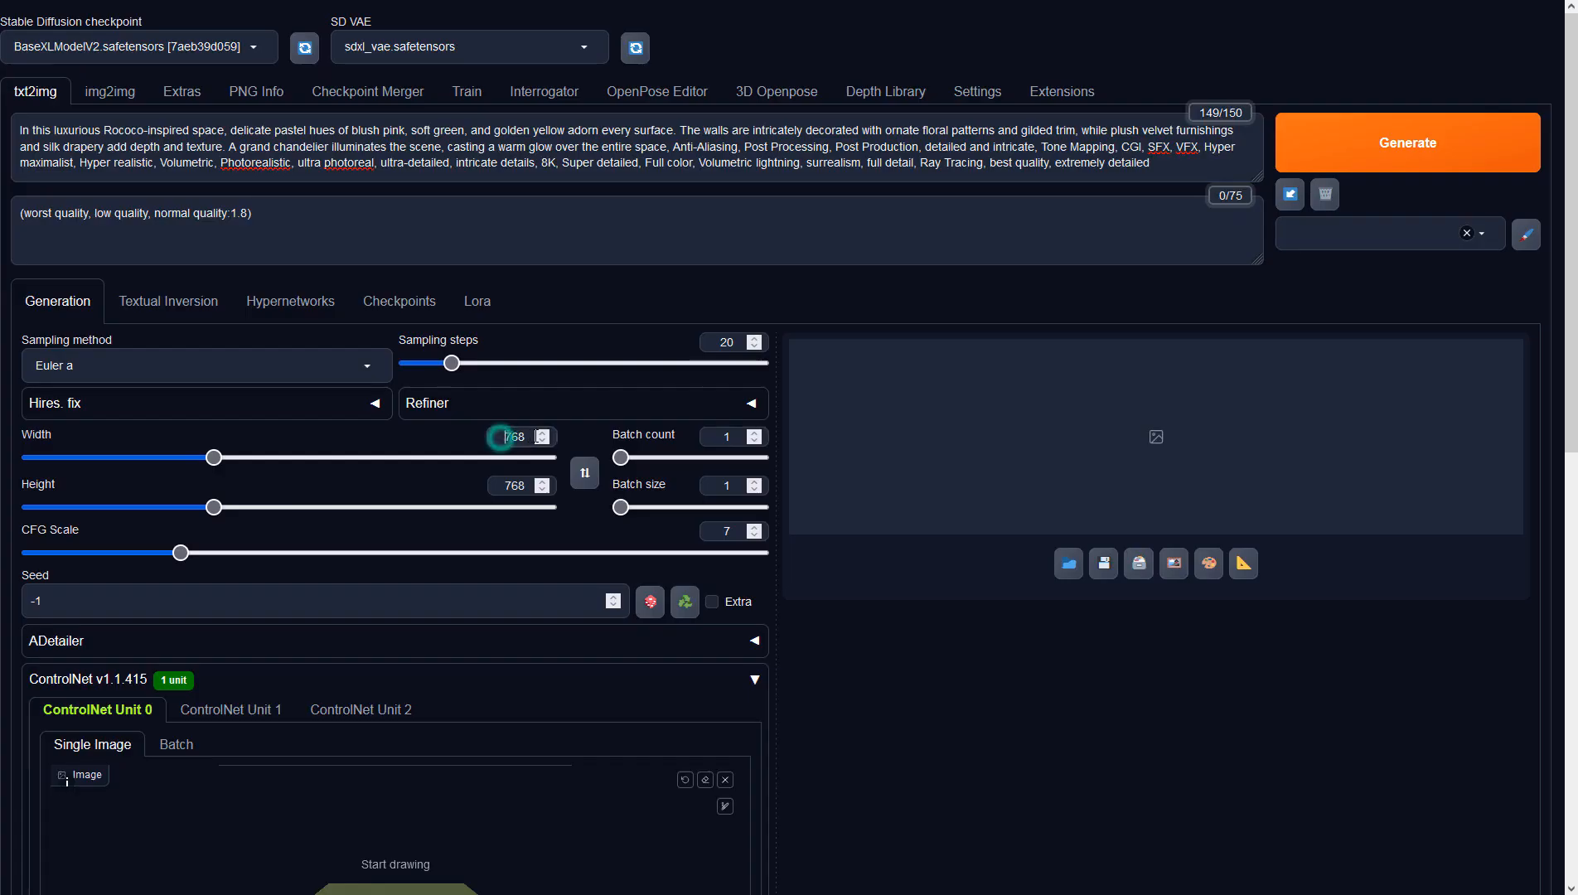
key("ctrl+a")
type("1366")
Step: Set ControlNet Unit 0 to Depth with preprocessor none and model sai_xl_depth_256lora [73ad23d1]
scroll(896, 507, "down", 3)
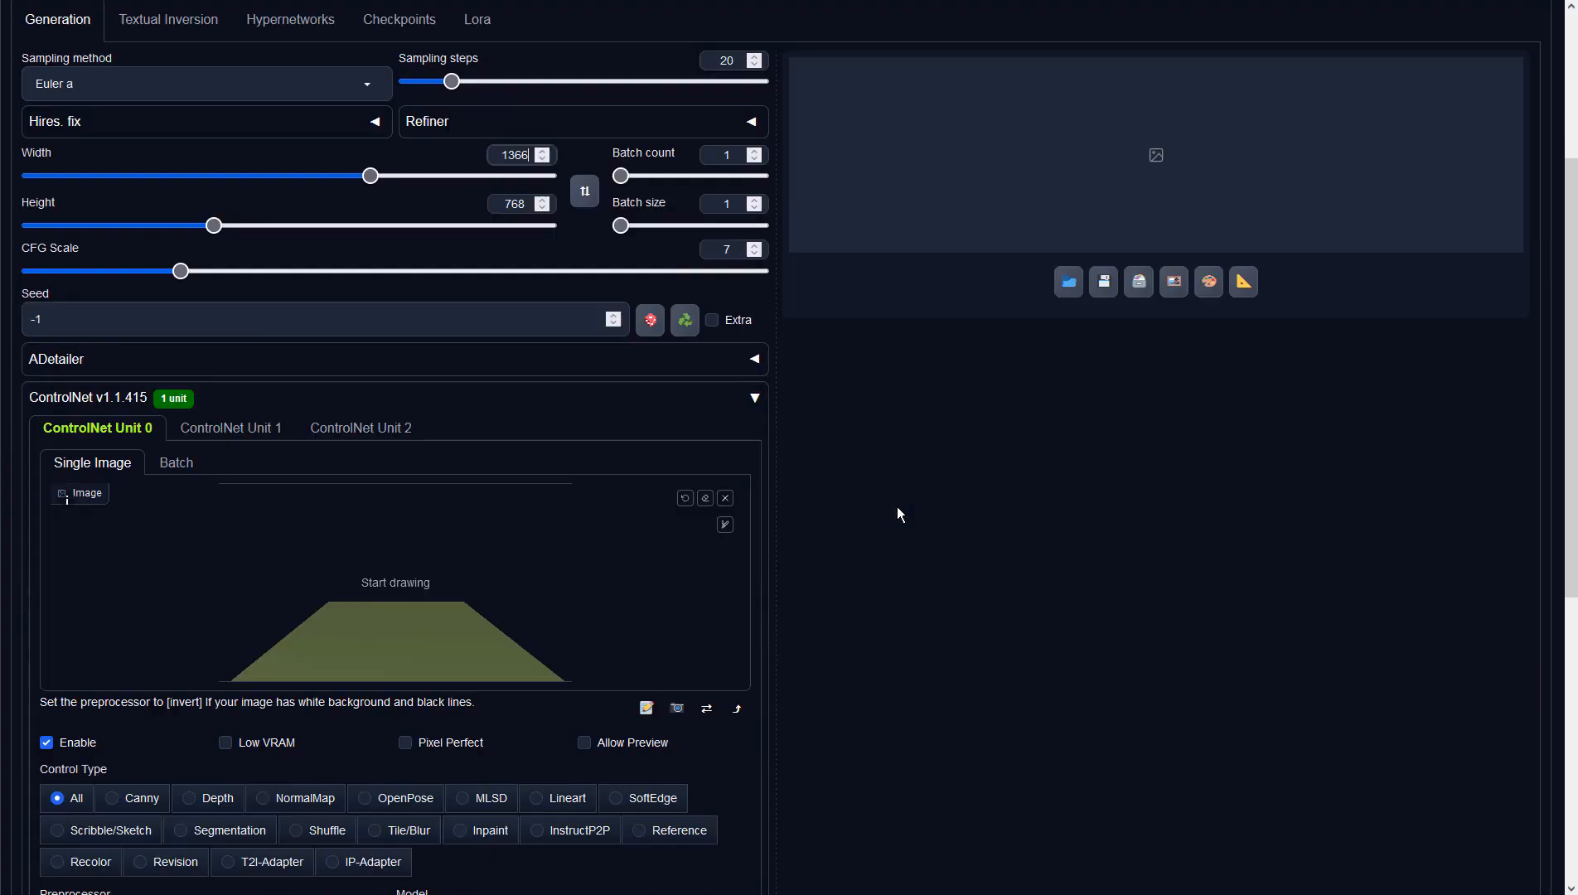
scroll(896, 506, "down", 2)
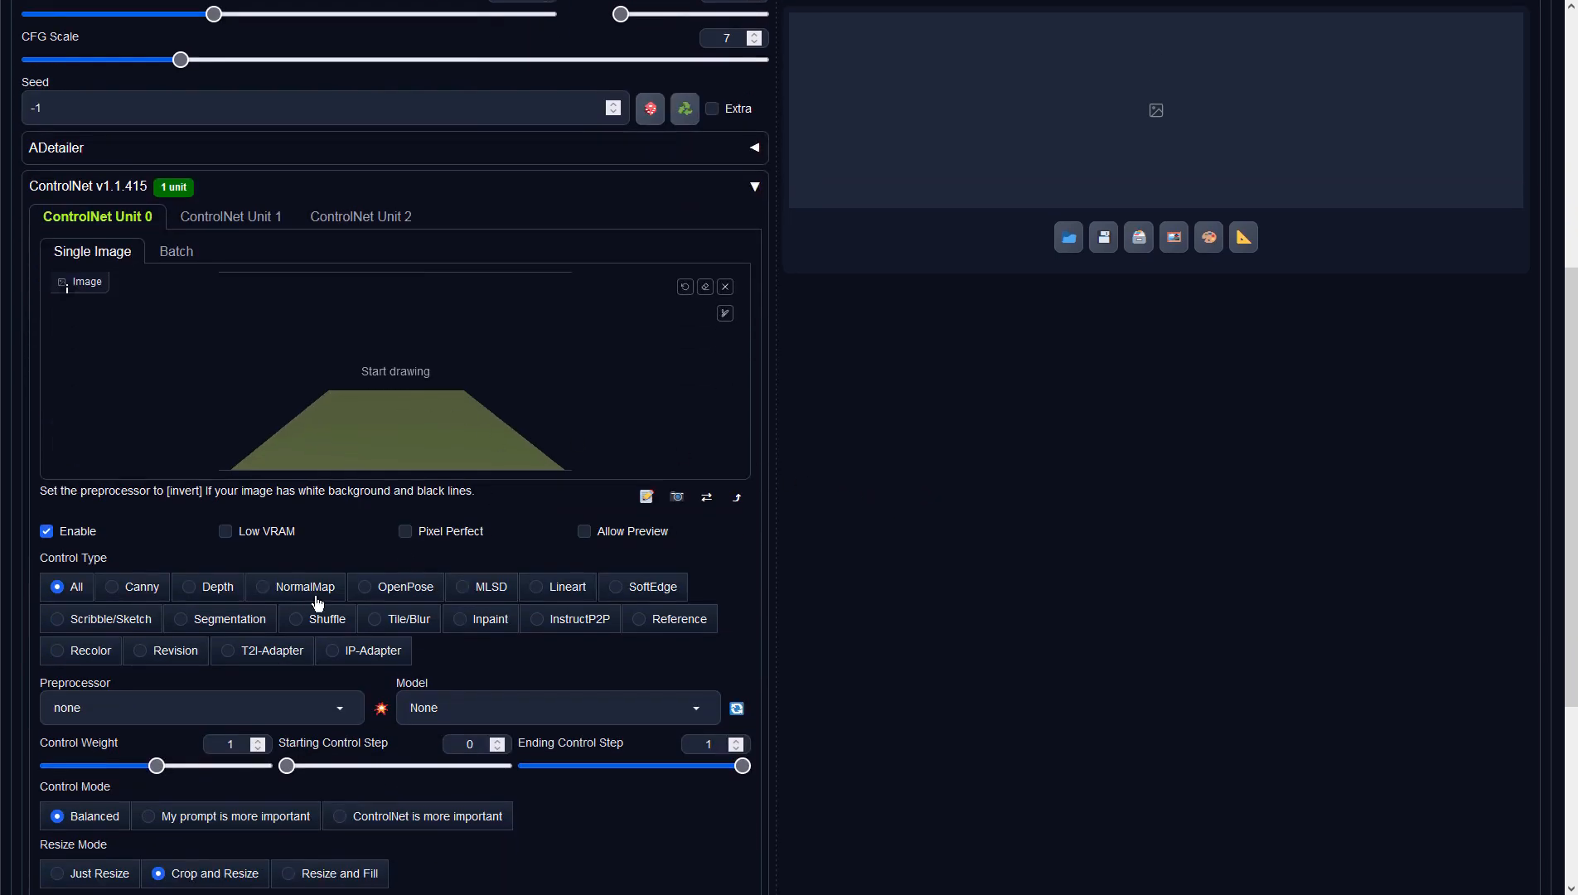
left_click(217, 593)
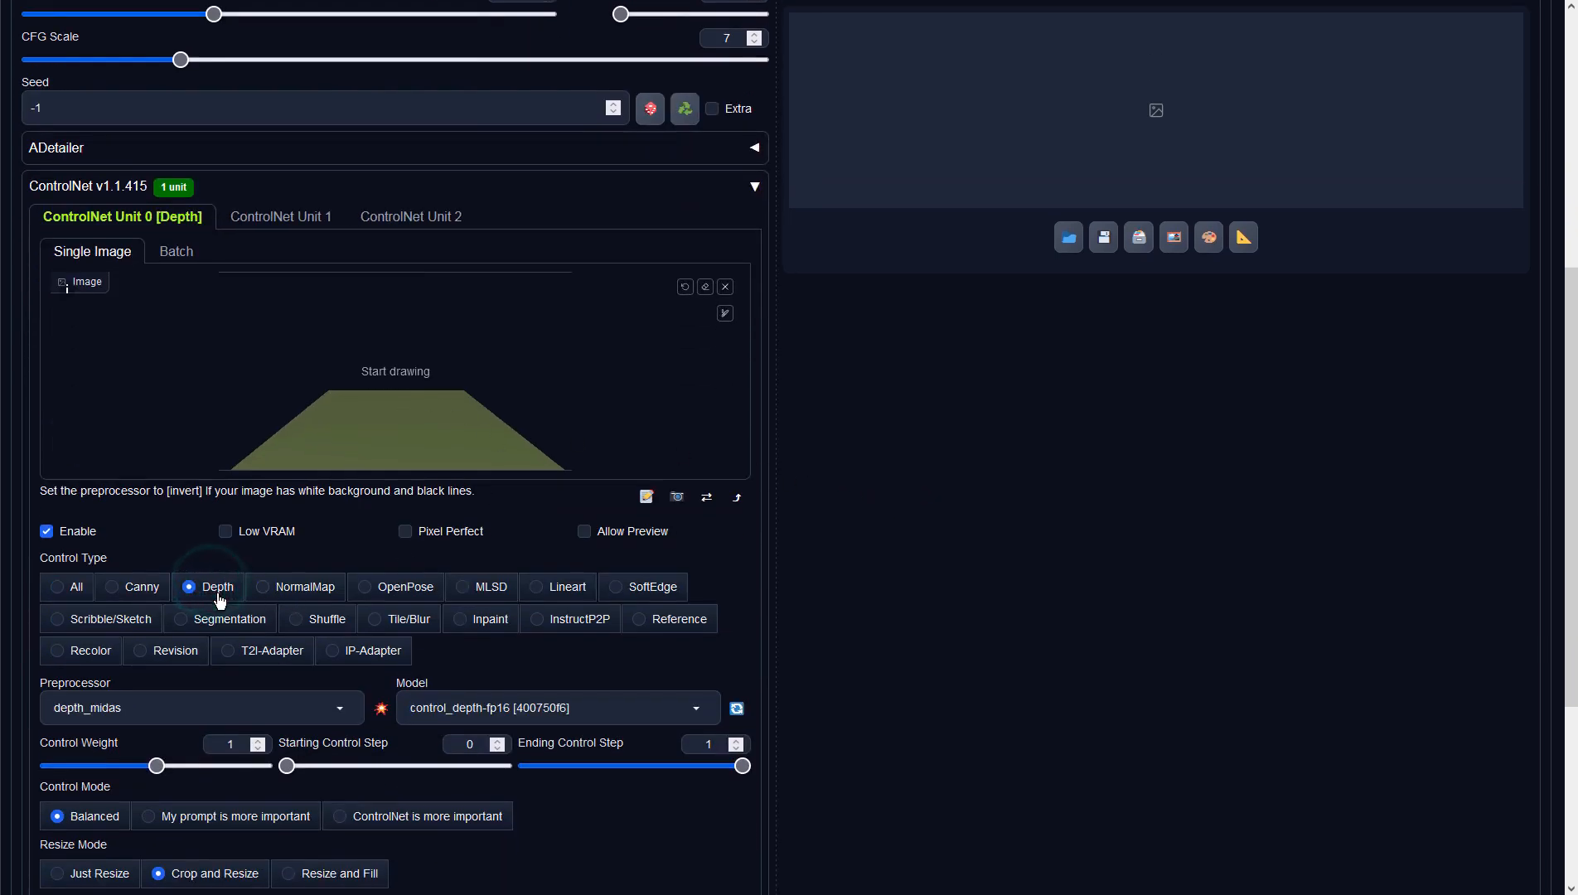
left_click(339, 709)
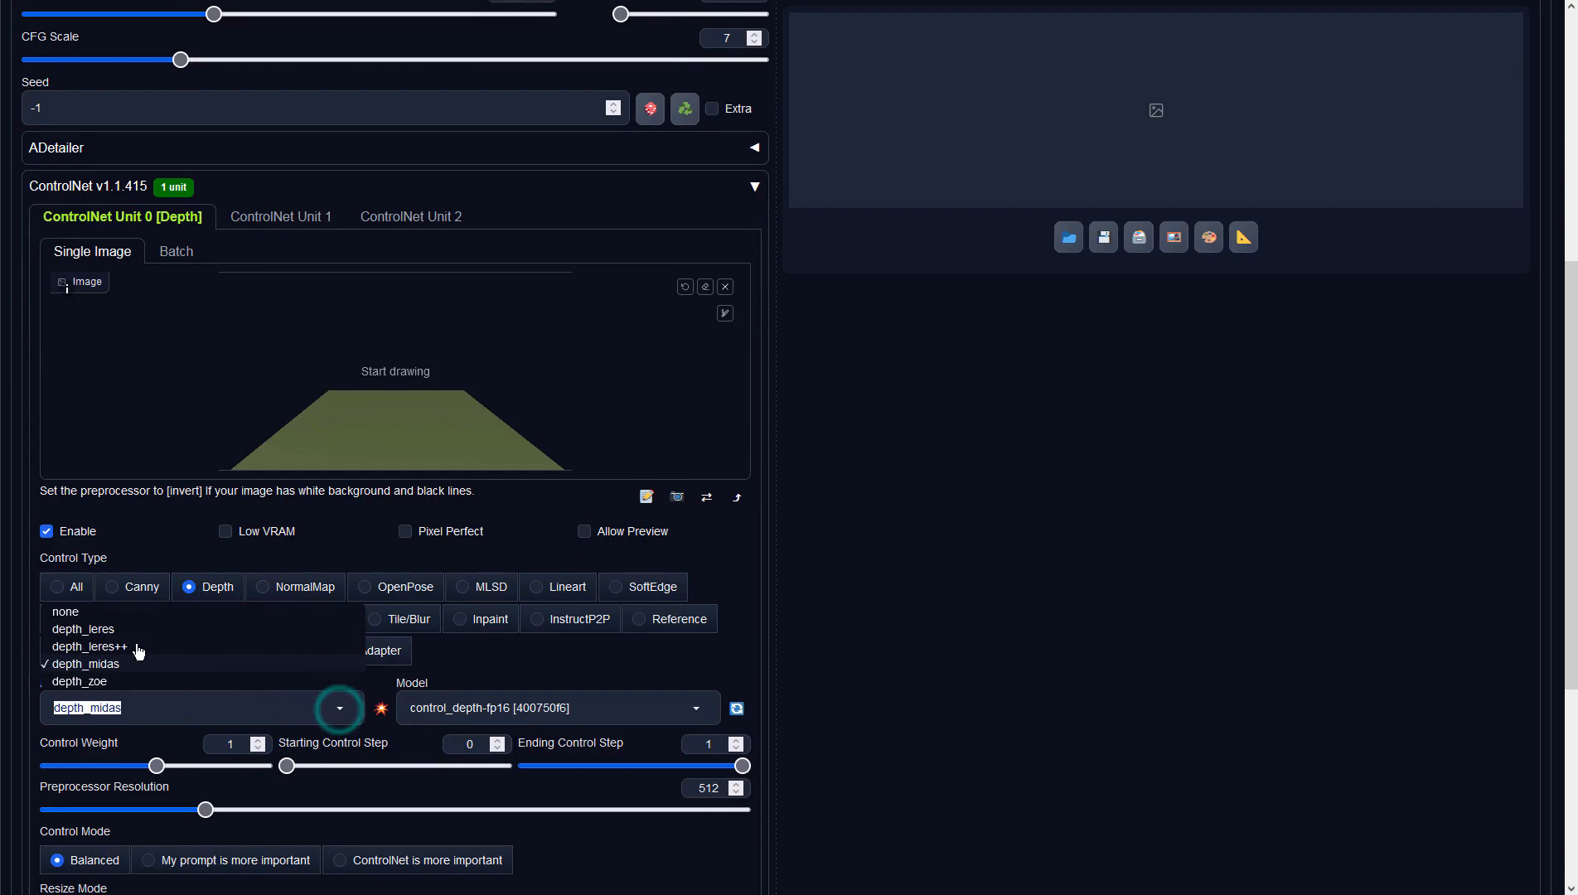
left_click(93, 614)
left_click(599, 708)
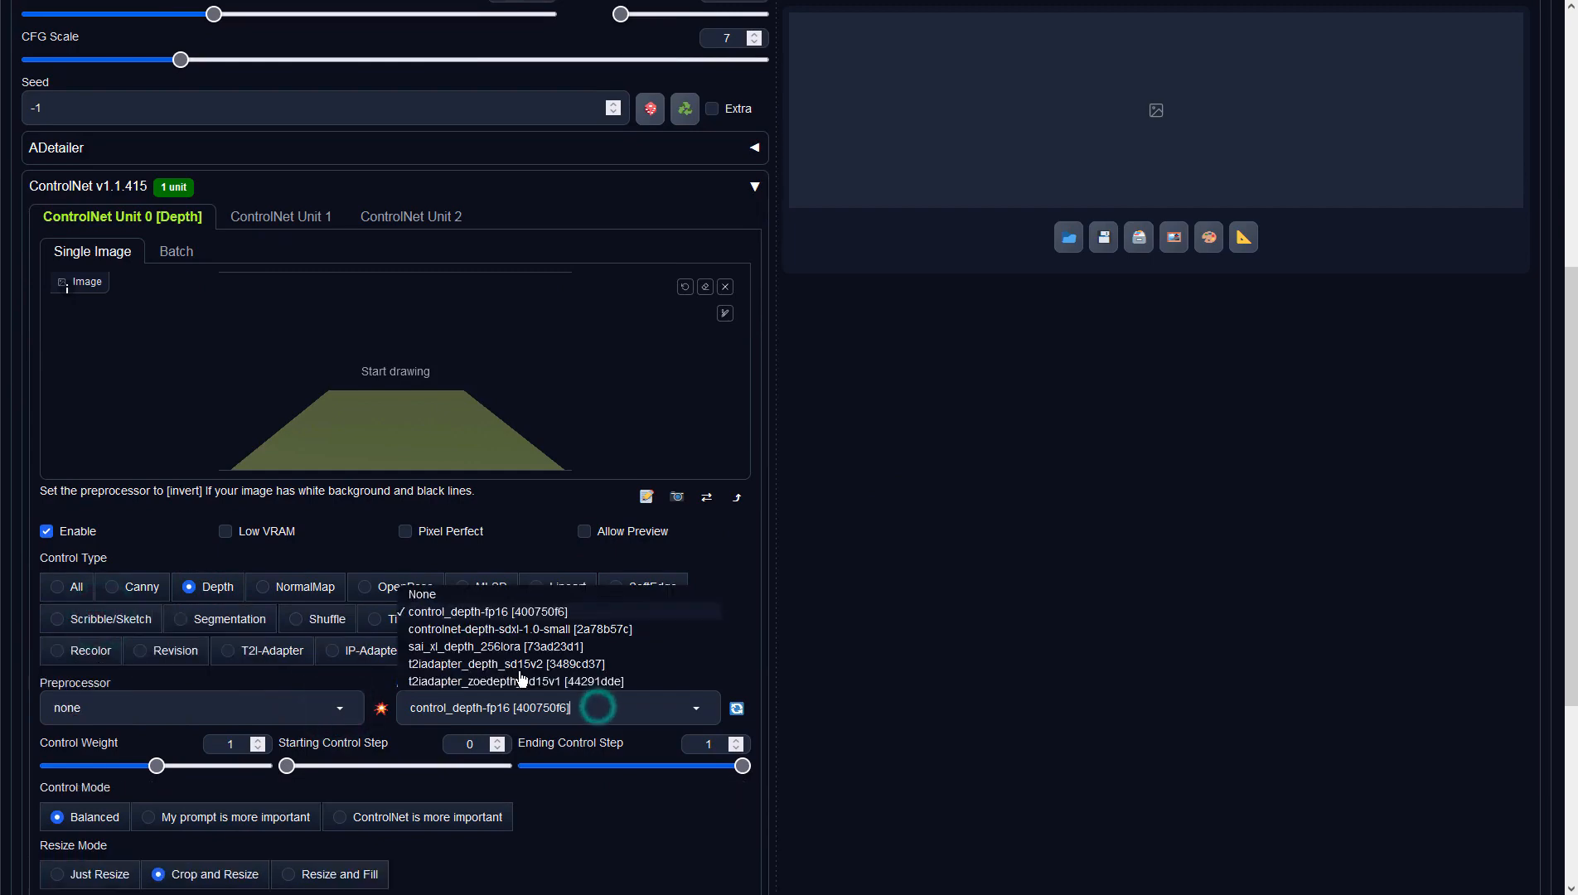
left_click(455, 647)
left_click(825, 653)
Step: Generate the Rococo room from the prompt and depth image and inspect the result at full size
scroll(825, 653, "up", 1)
scroll(825, 653, "up", 5)
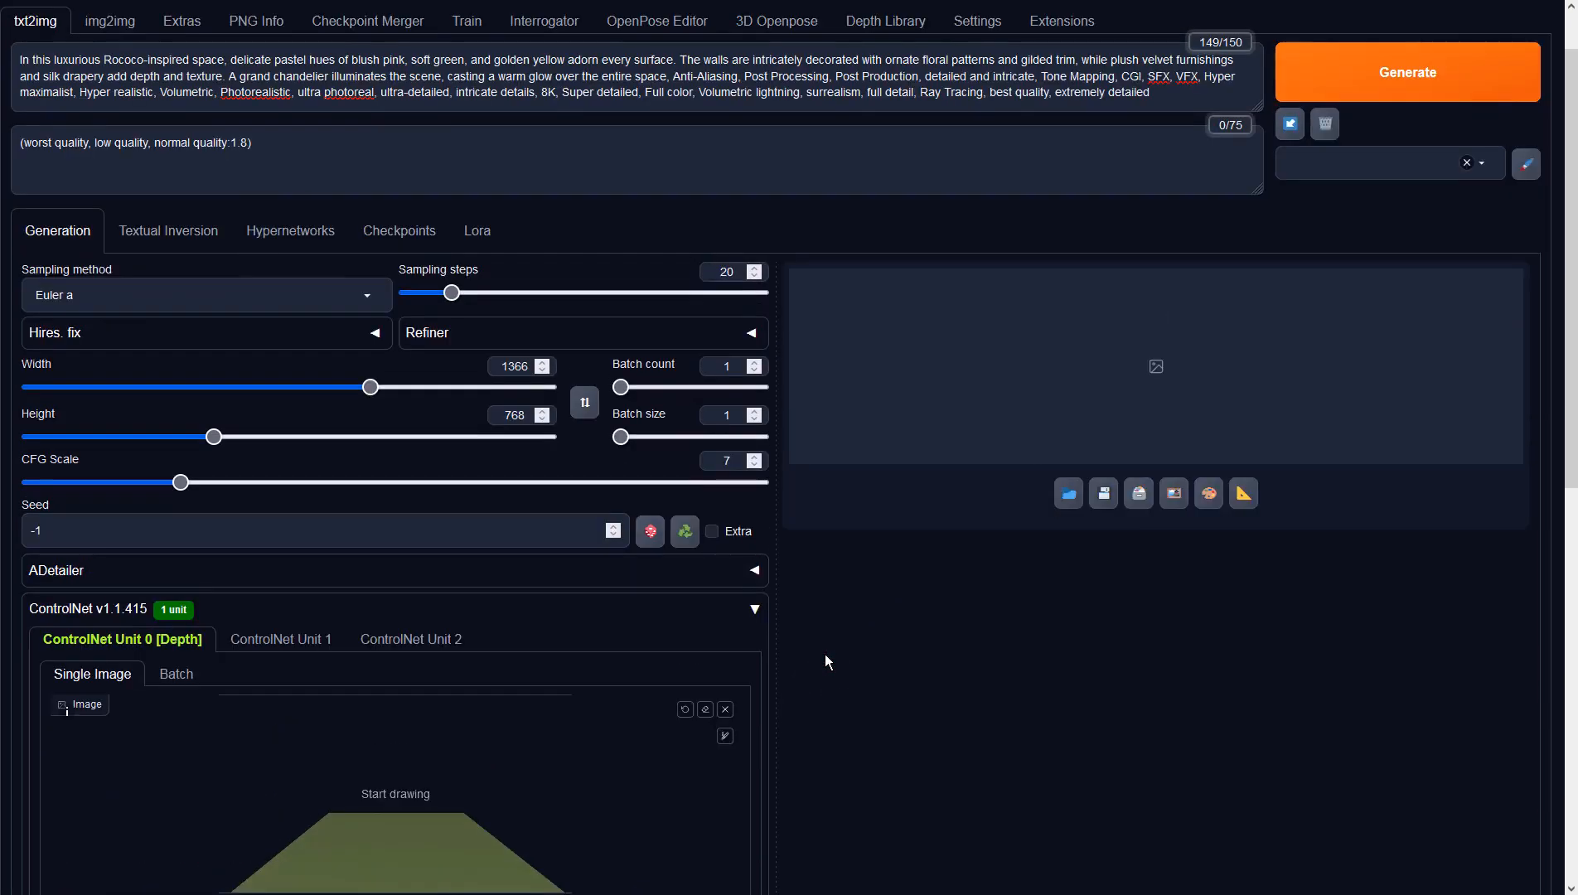
left_click(1323, 143)
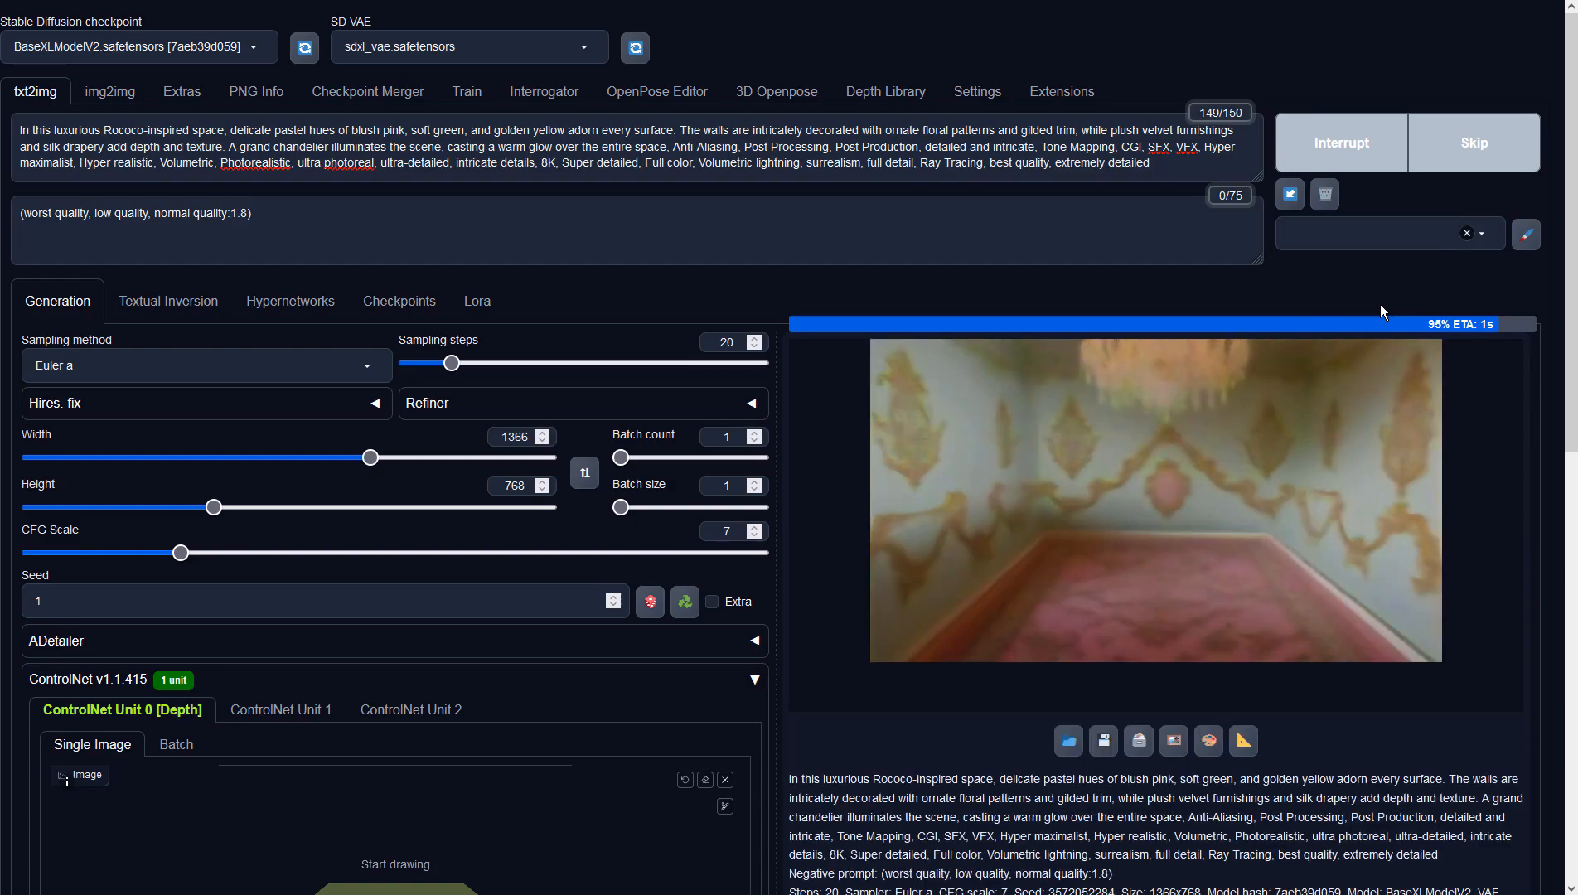
left_click(1333, 424)
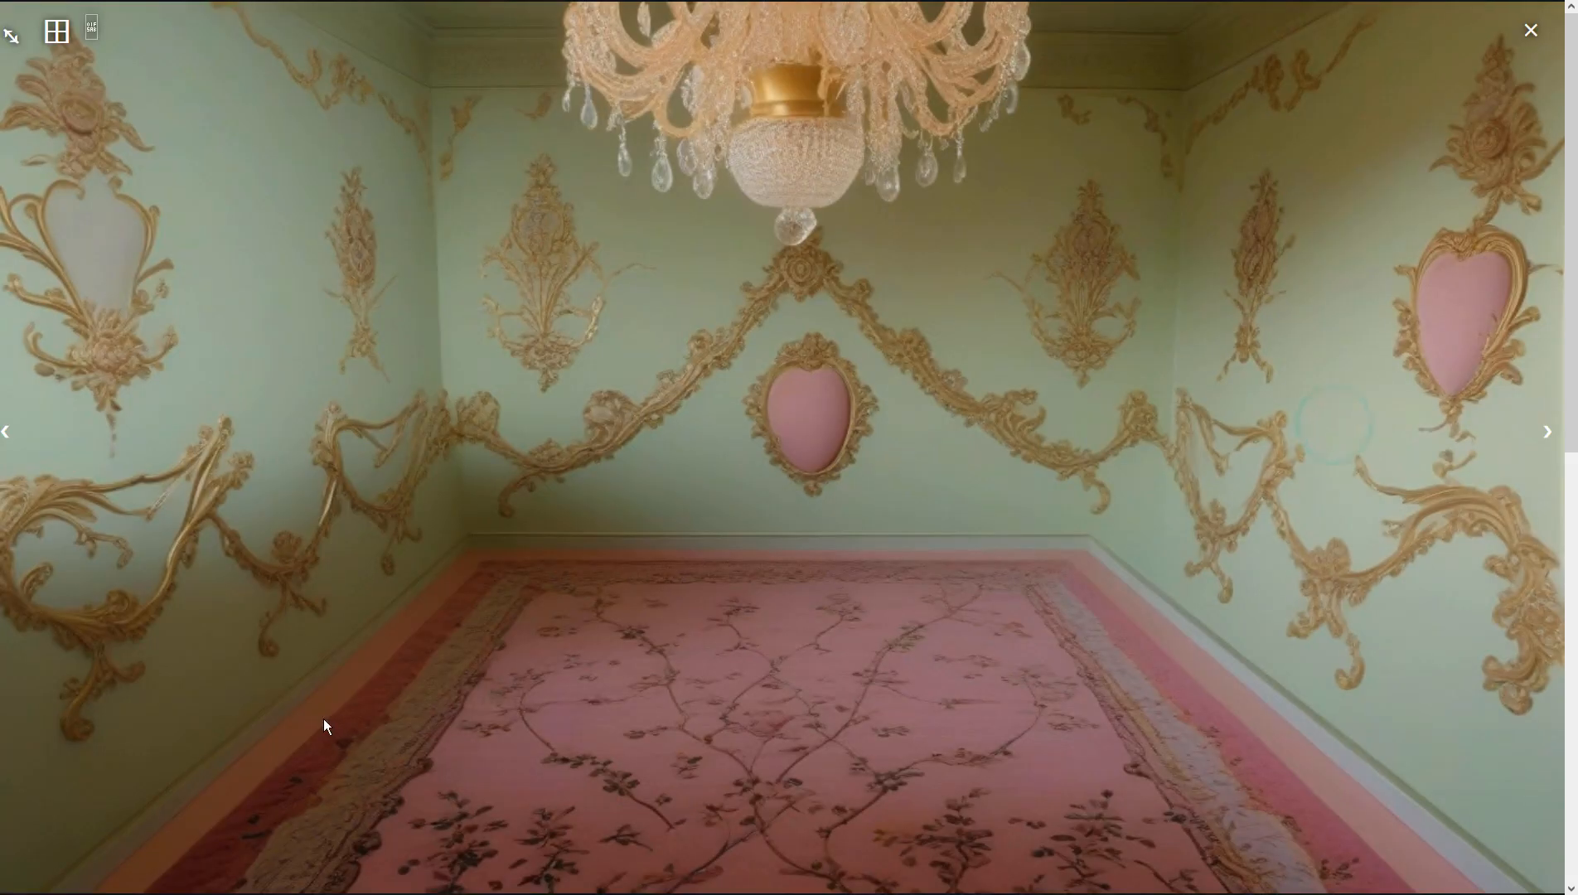
left_click(1032, 510)
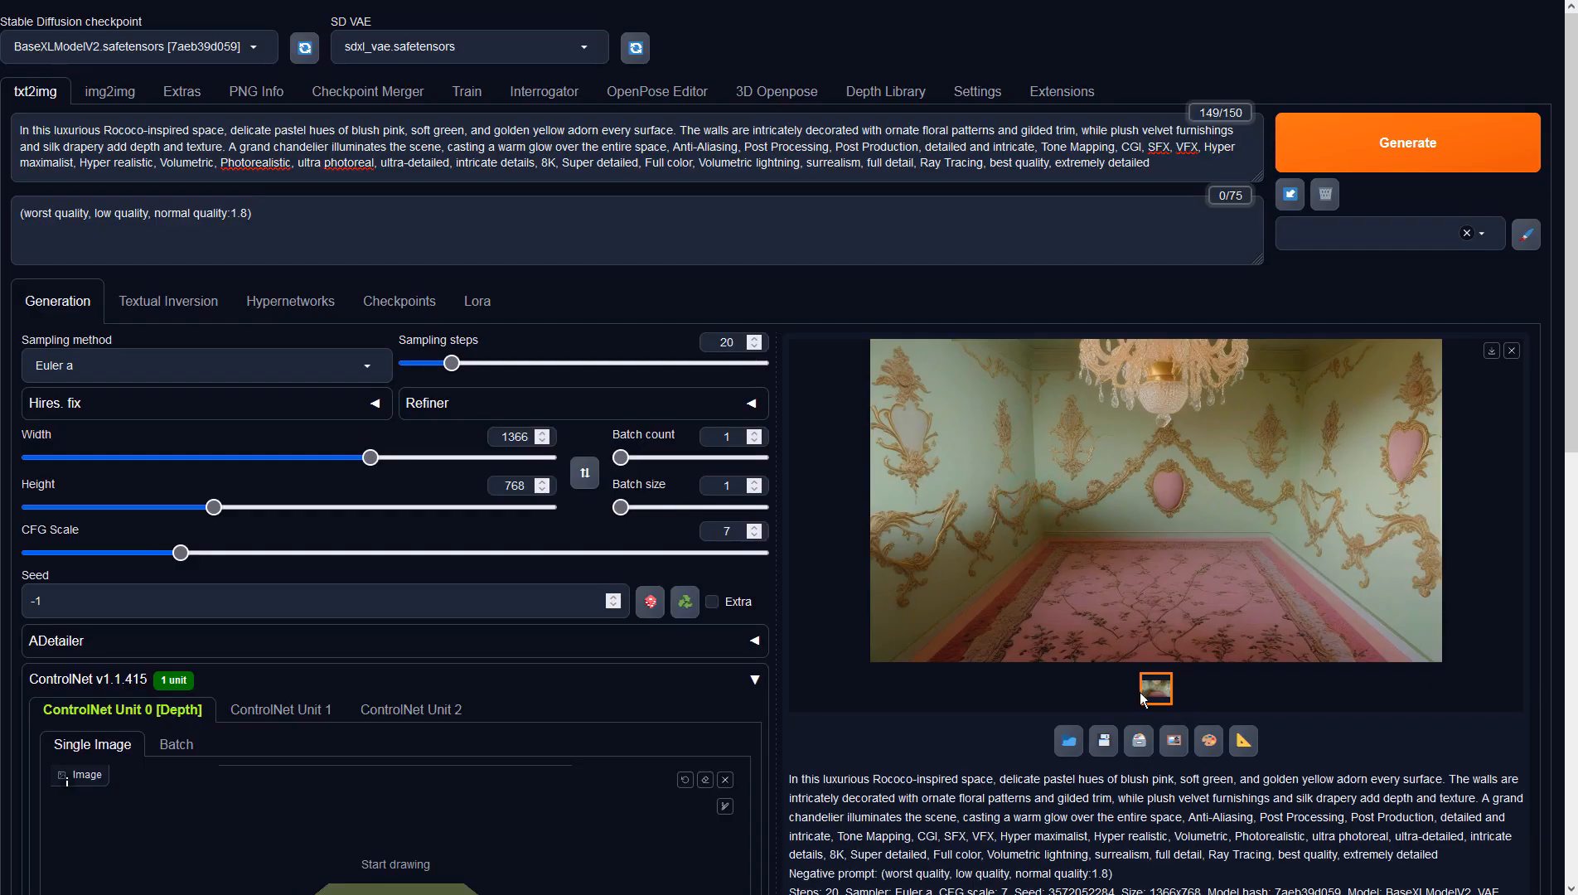
Step: Send the empty room image to img2img with denoising strength 0.9 and sampling method DPM++ 3M SDE Karras
left_click(1174, 740)
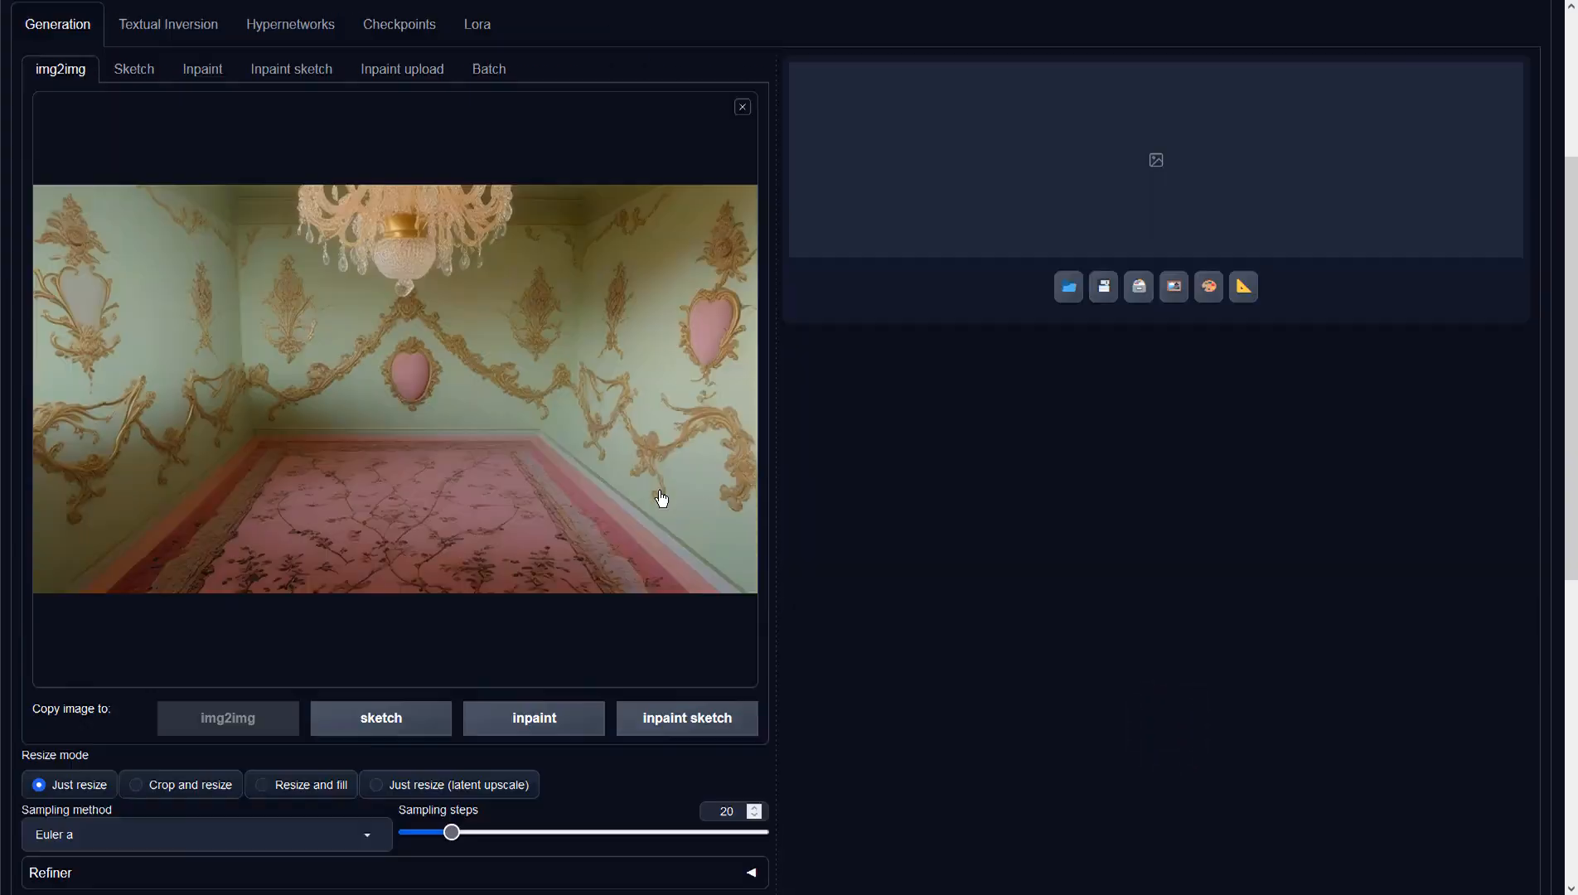
scroll(659, 498, "down", 6)
left_click_drag(574, 504, 687, 504)
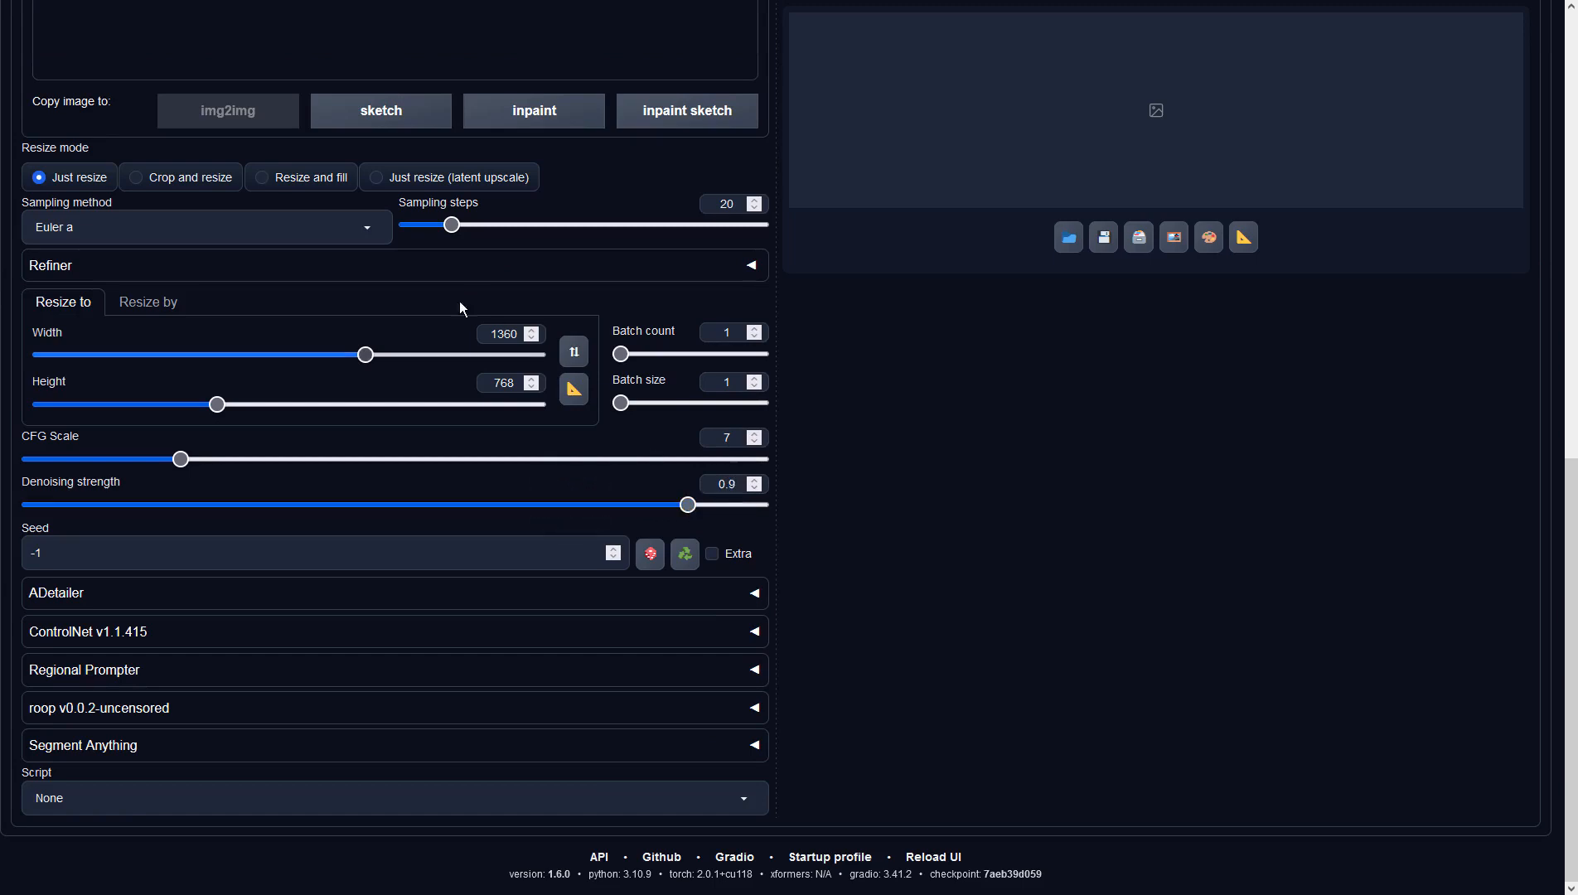
left_click(367, 224)
left_click(171, 570)
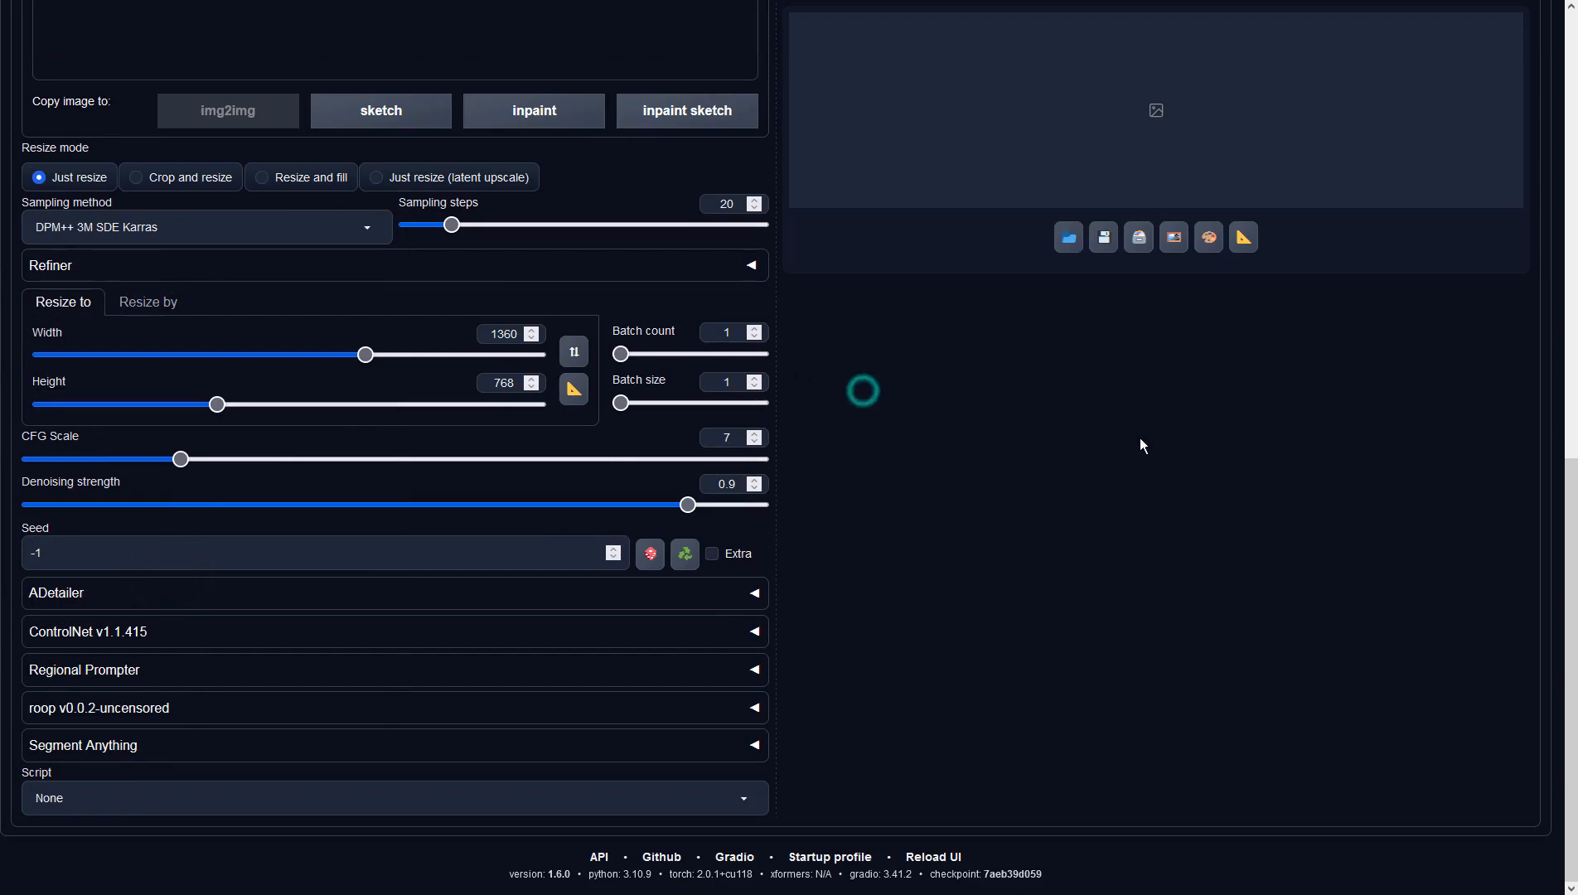
Step: Generate an img2img variation of the empty room and inspect it at full size
scroll(1141, 446, "up", 10)
left_click(1330, 133)
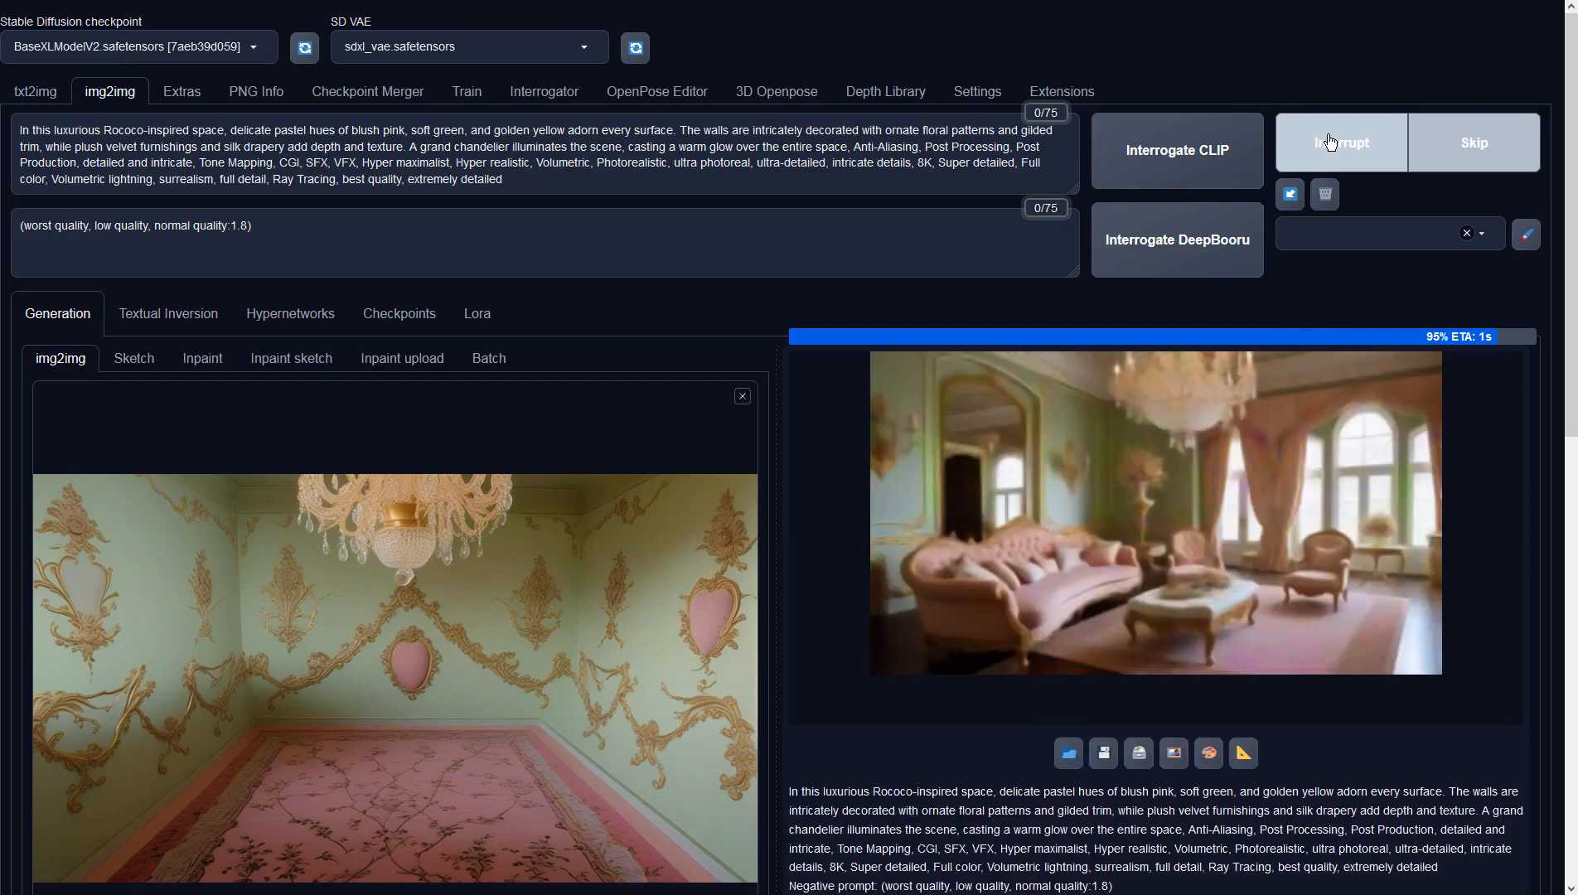
left_click(1320, 446)
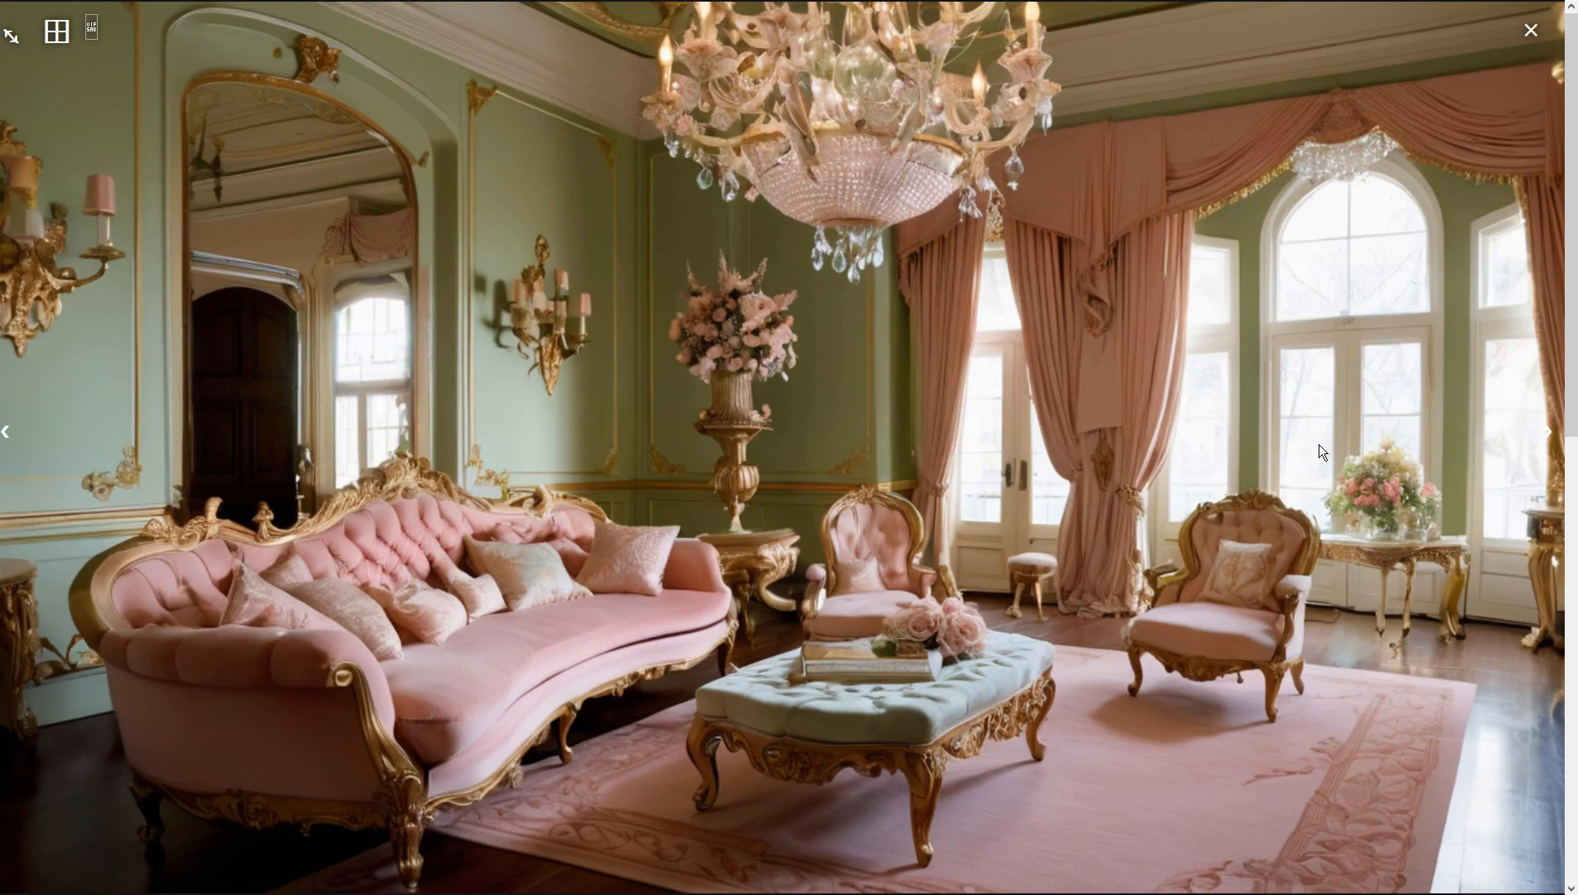
left_click(1319, 444)
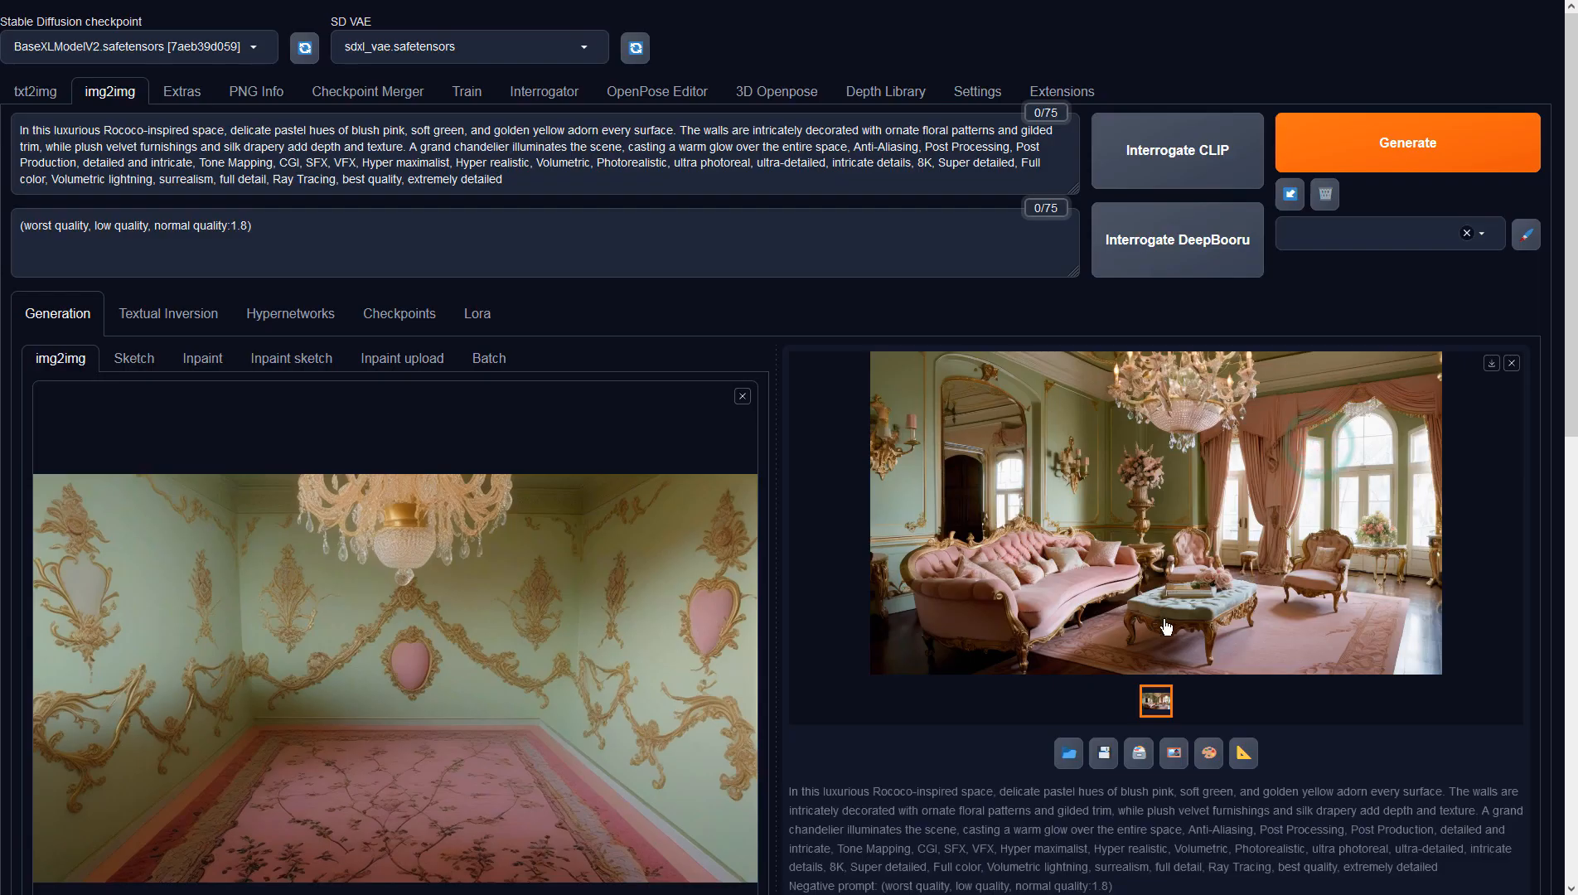
Step: Use the furnished room result as the img2img source, generate another variation and inspect it at full size
left_click(1174, 752)
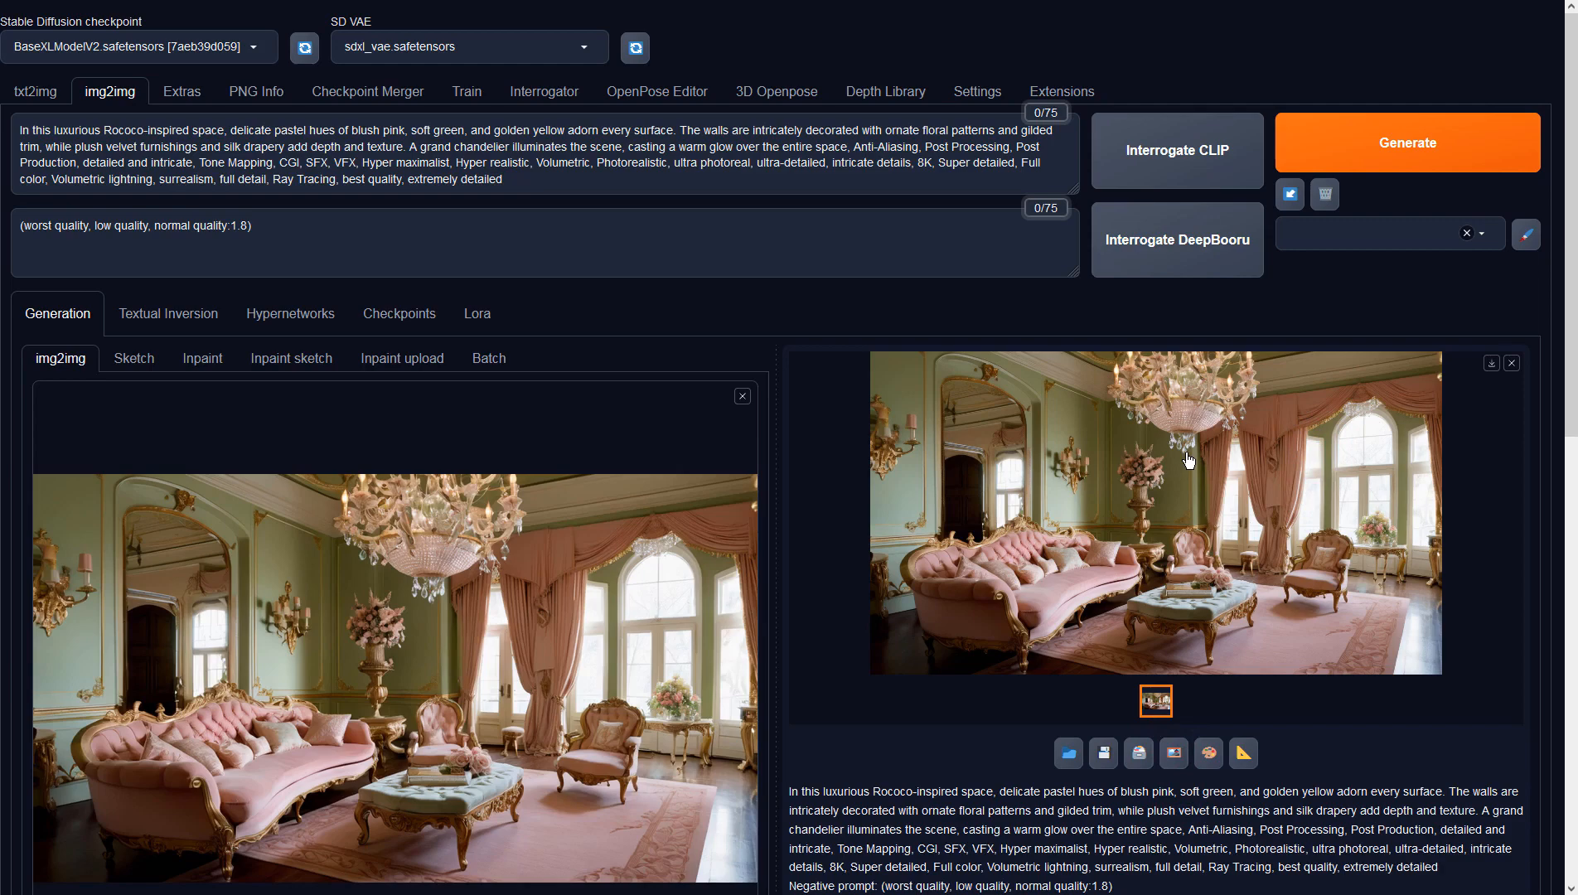
left_click(1430, 147)
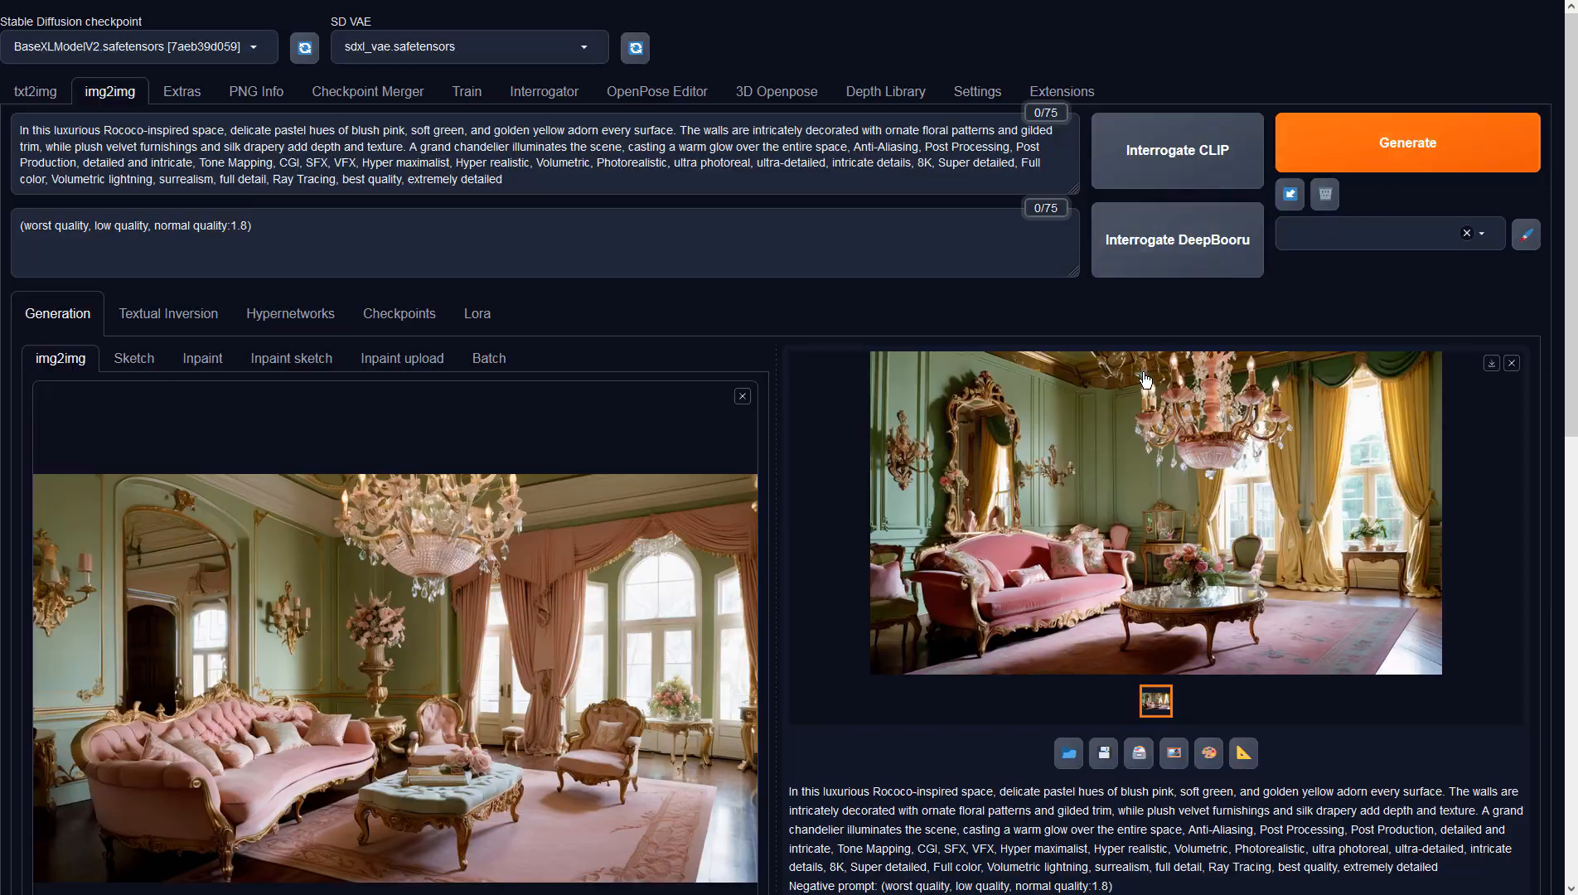
left_click(1143, 372)
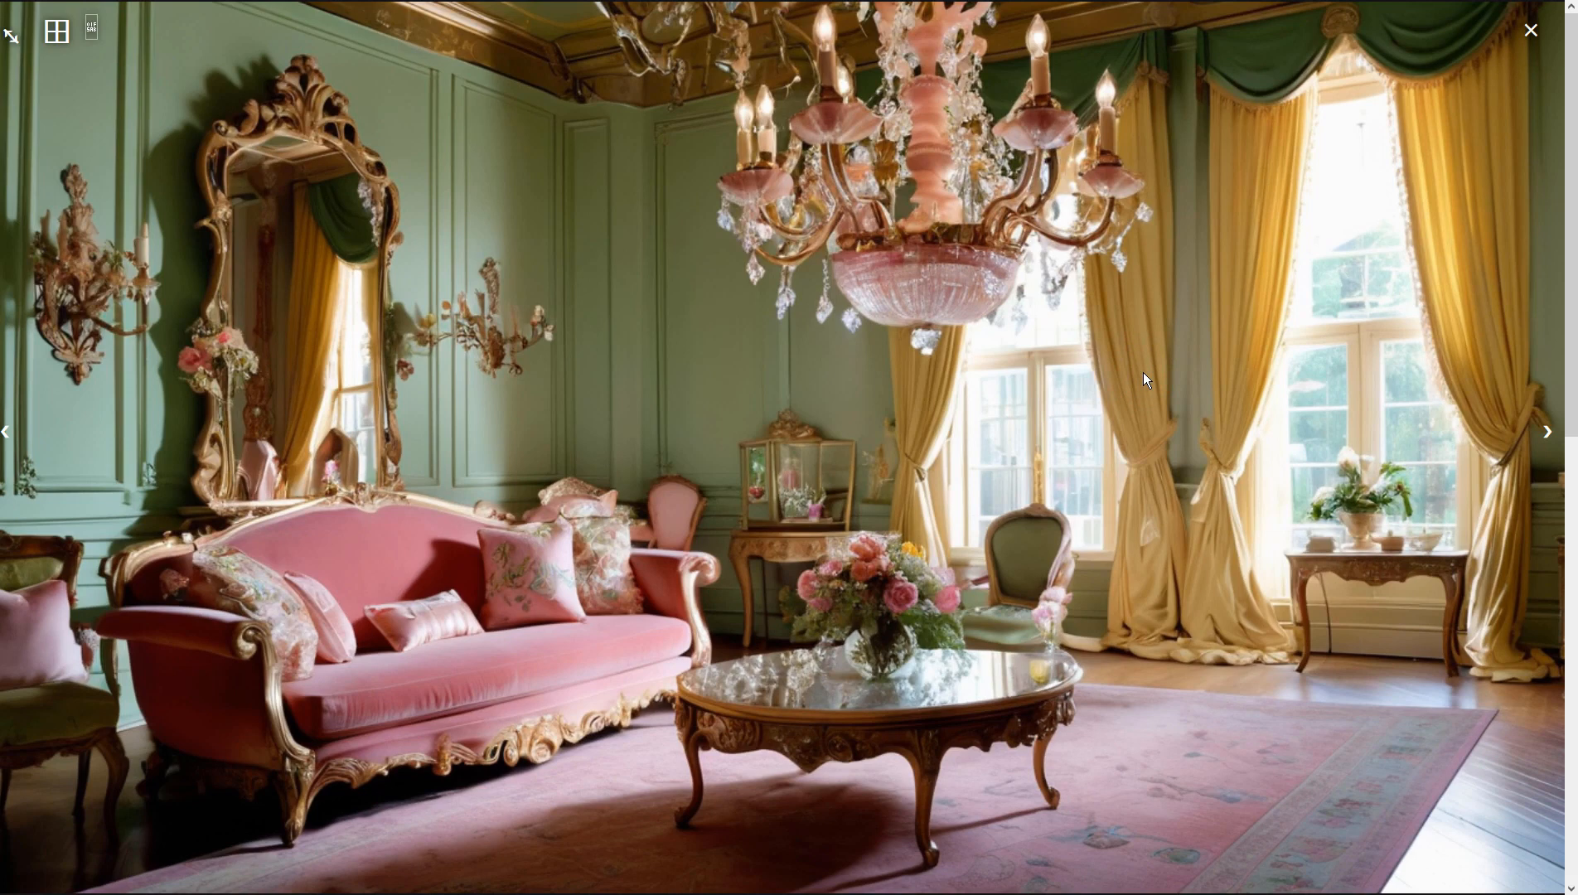
left_click(1143, 373)
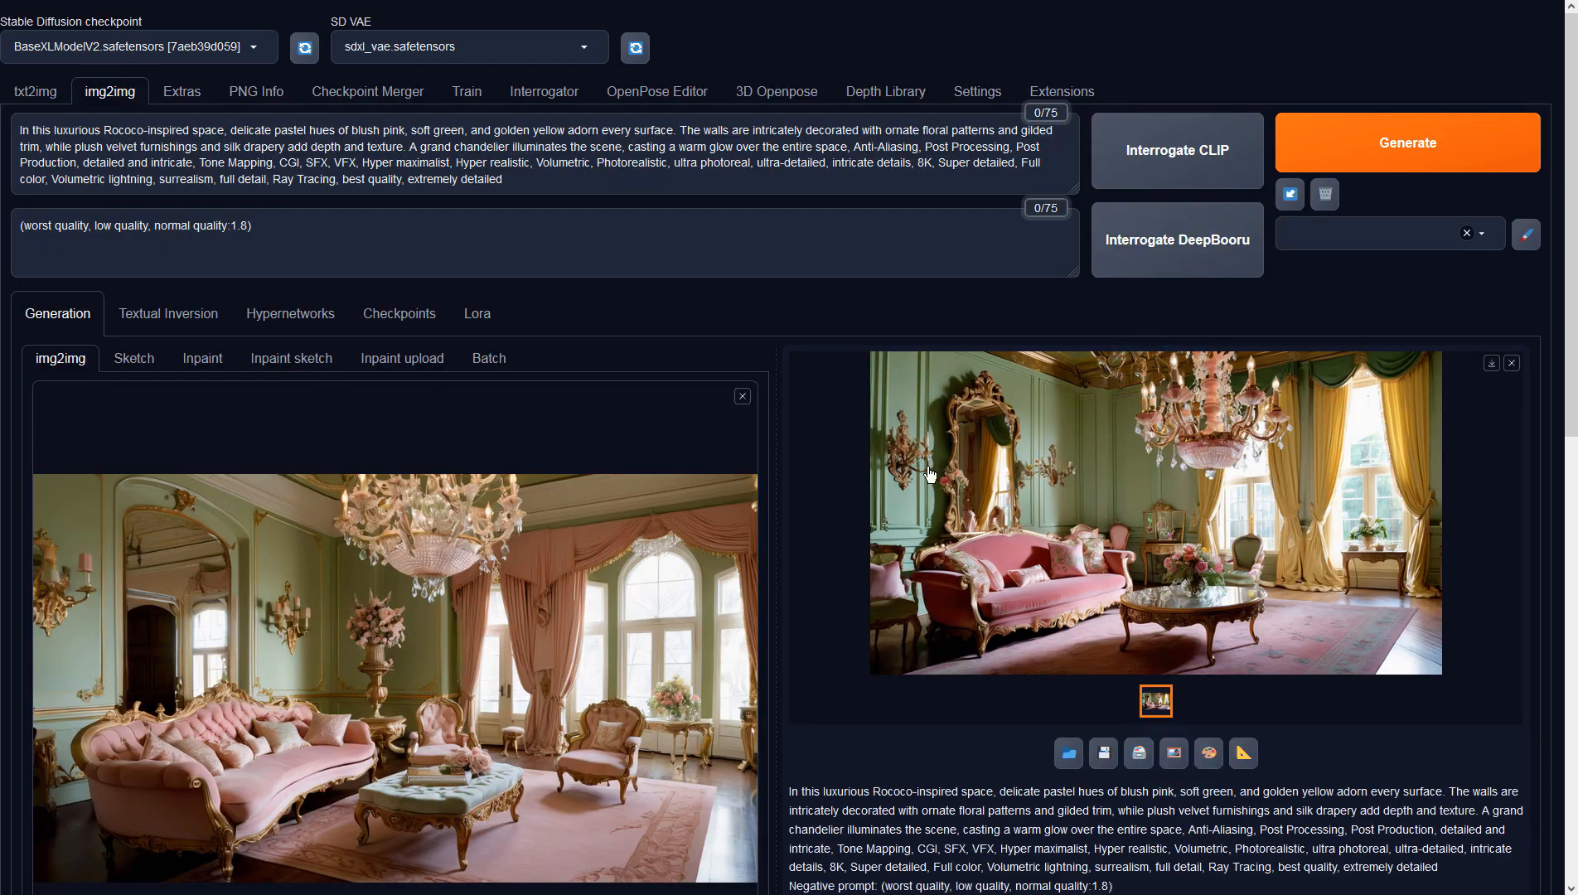
Step: Send the yellow-curtained room image to the img2img source and set the sampling steps to 50
scroll(786, 470, "down", 2)
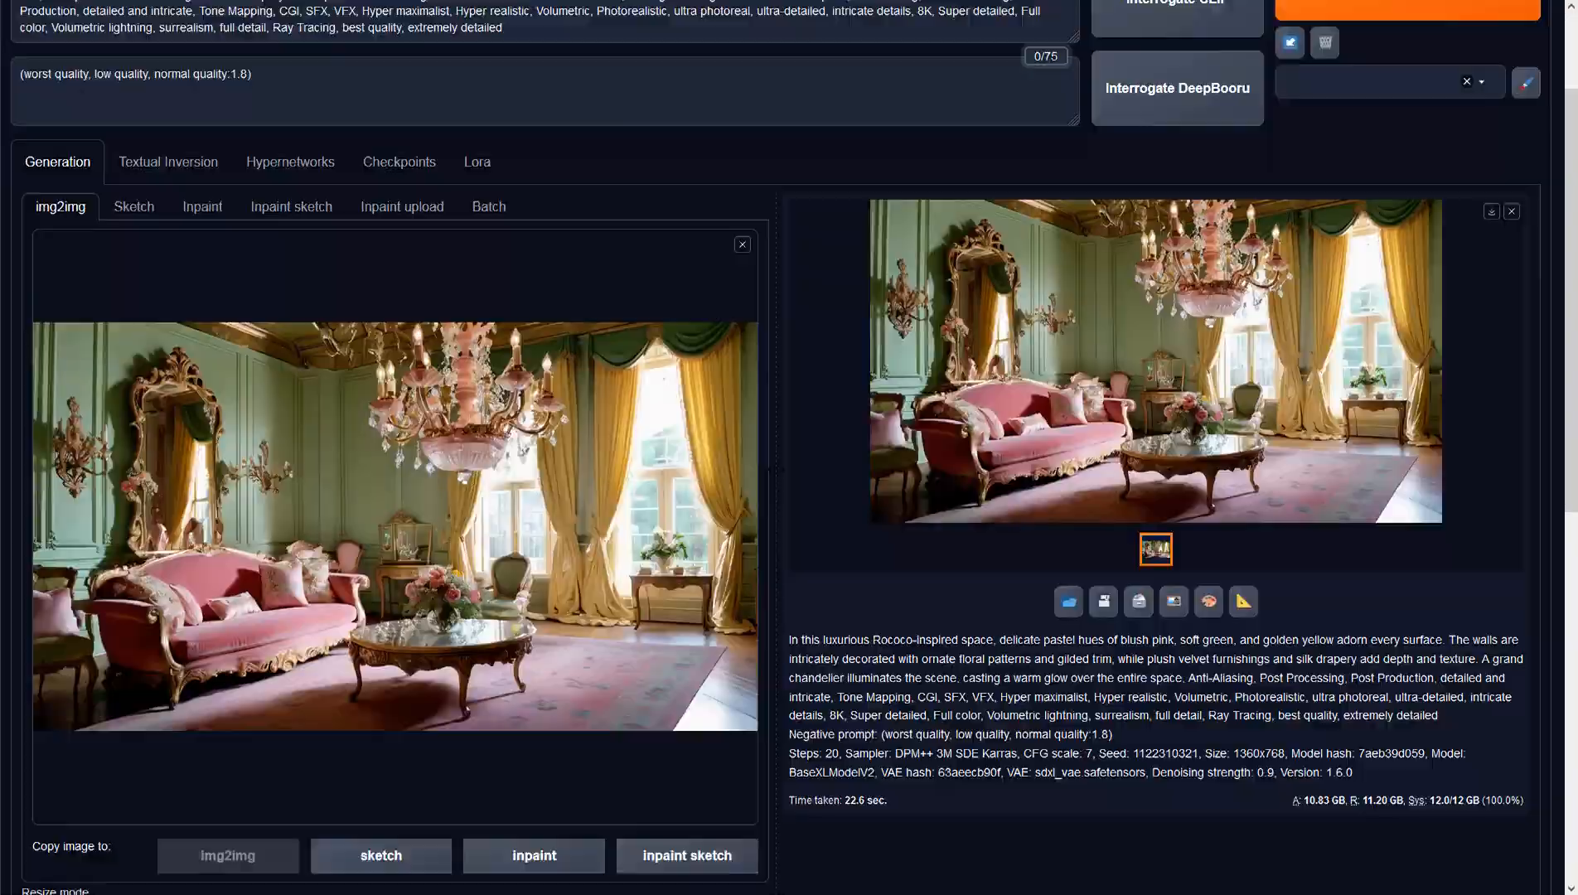
scroll(772, 470, "down", 8)
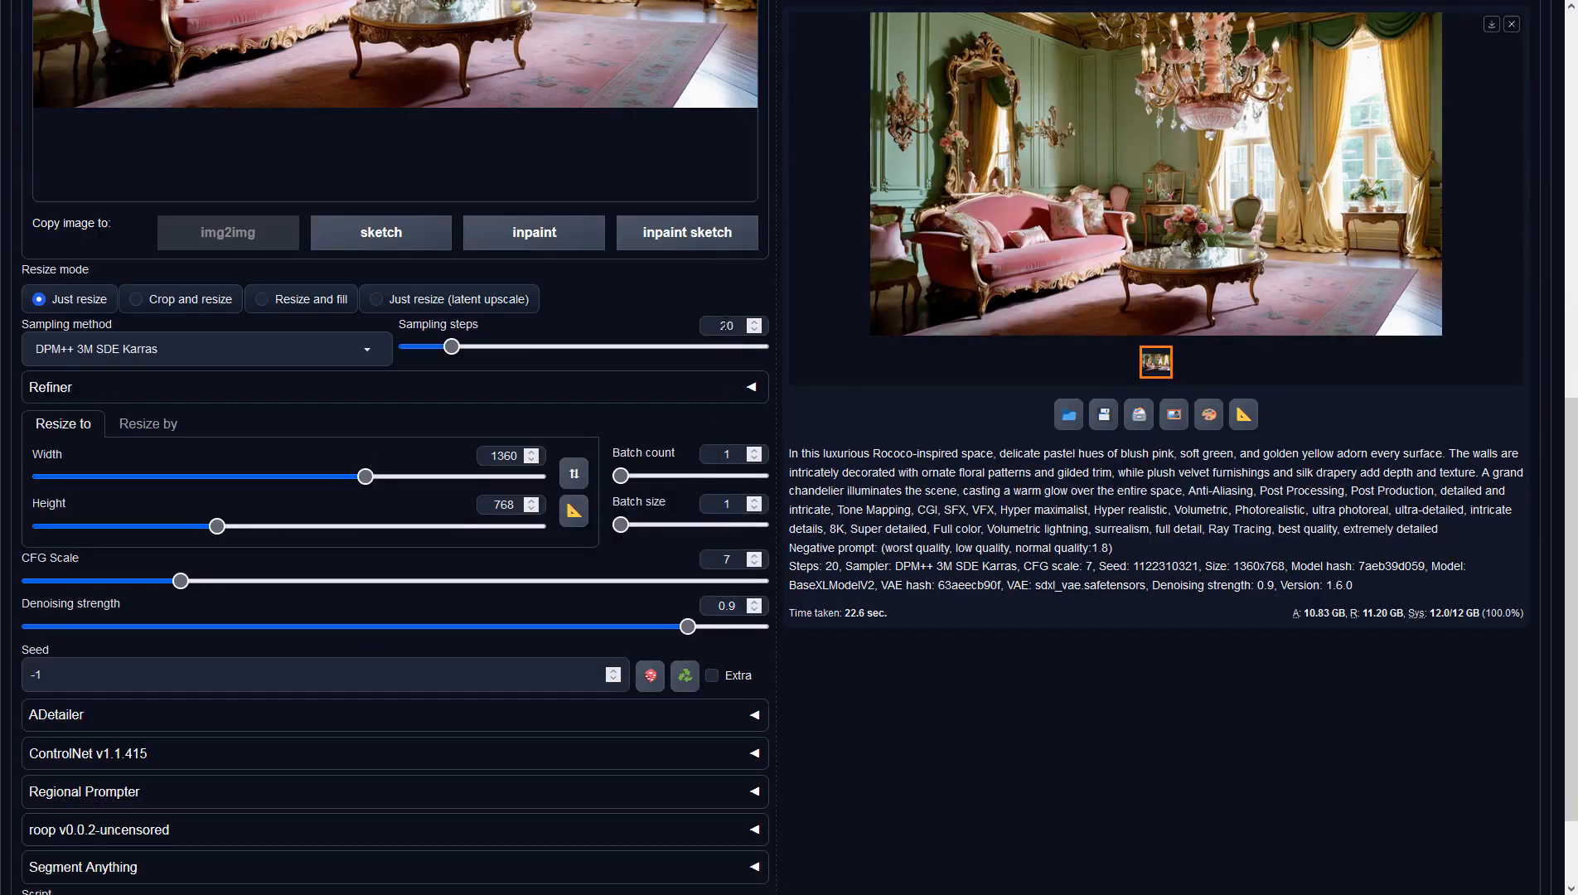
double_click(726, 326)
type("50")
left_click(881, 442)
Step: Generate a variation of the yellow-curtained room with the current settings and open it at full size
scroll(933, 452, "up", 7)
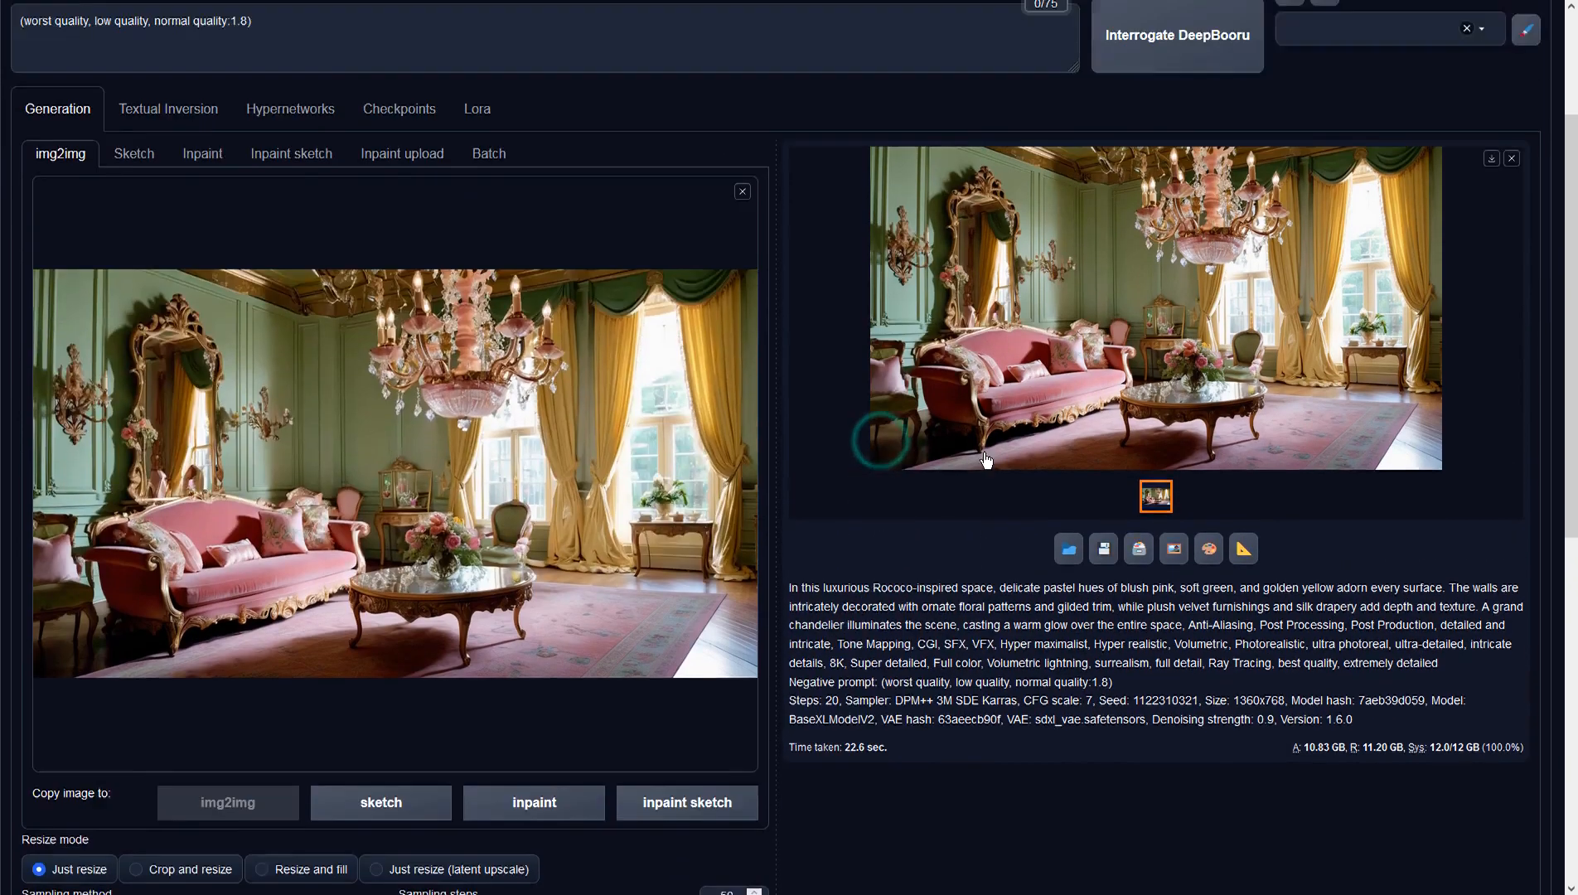
scroll(986, 460, "up", 3)
left_click(1323, 149)
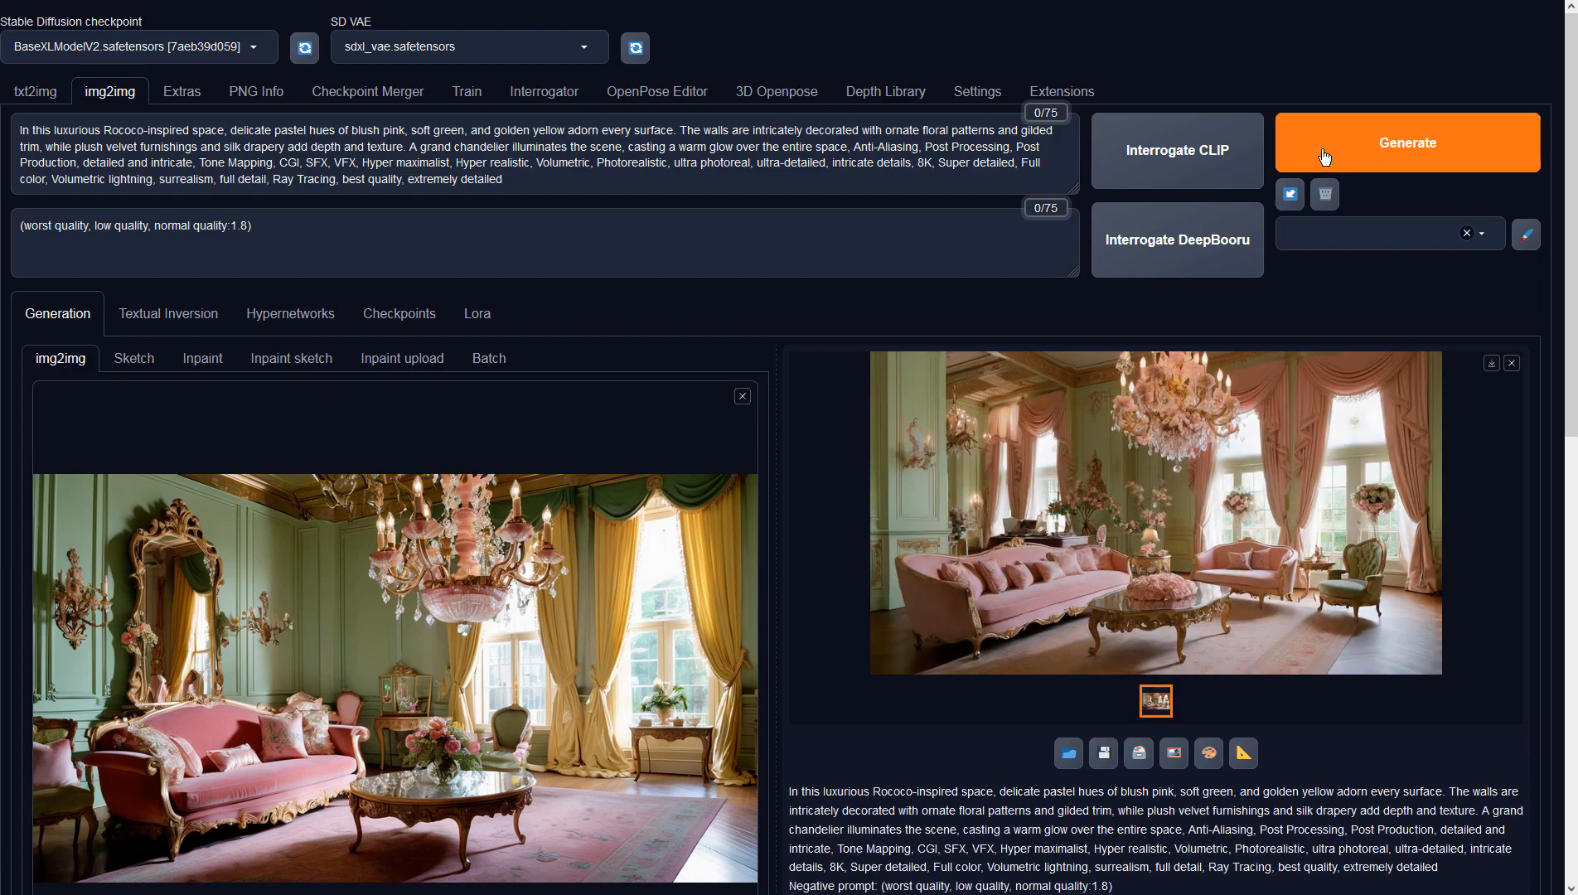
left_click(1072, 359)
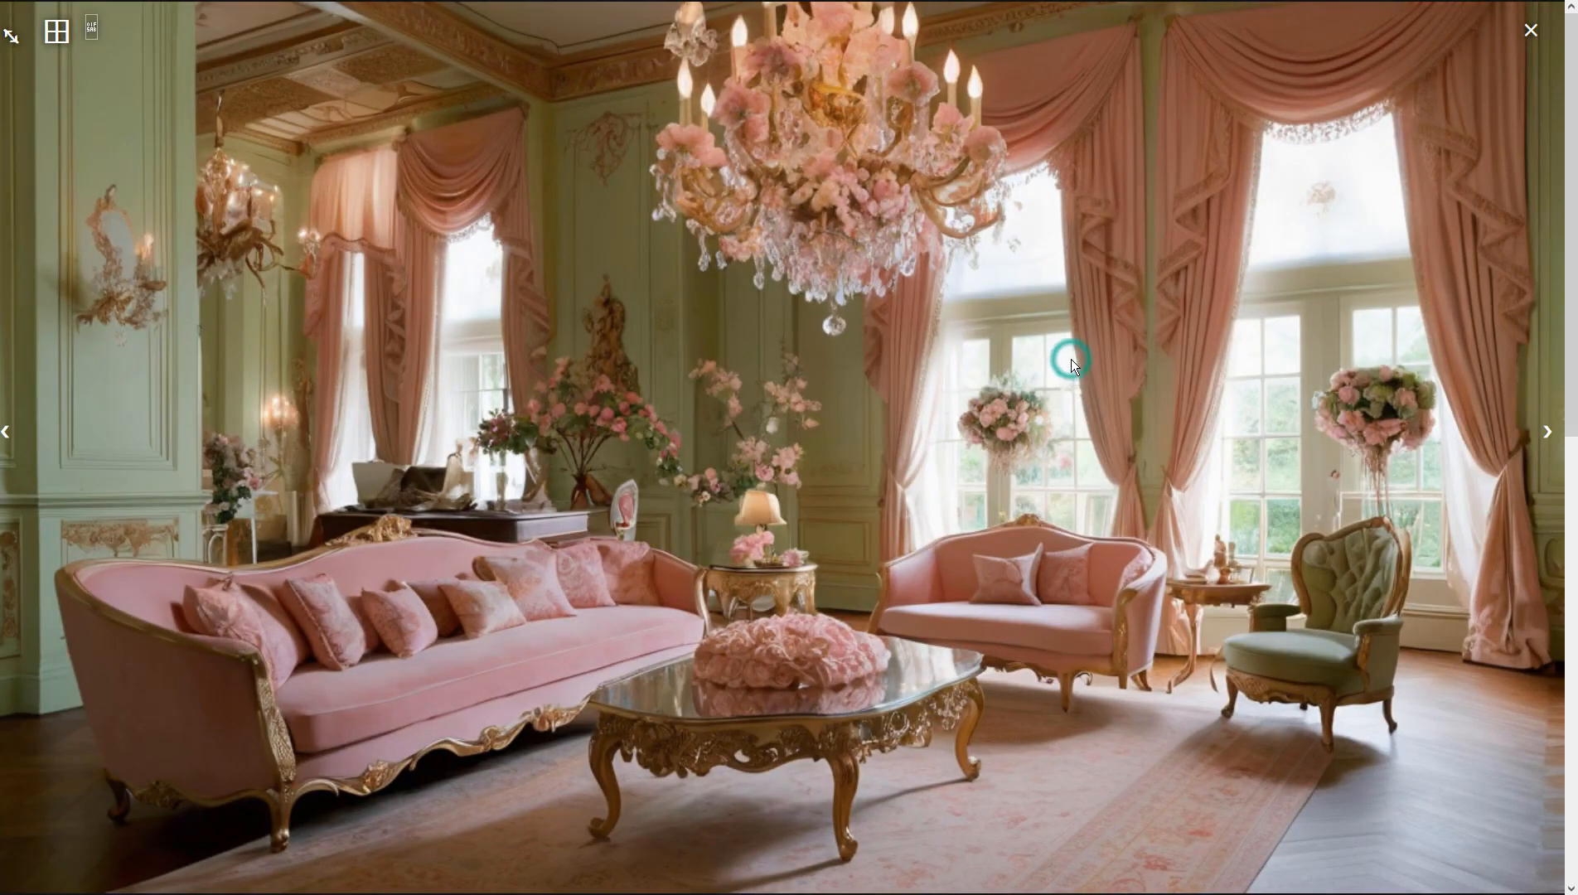